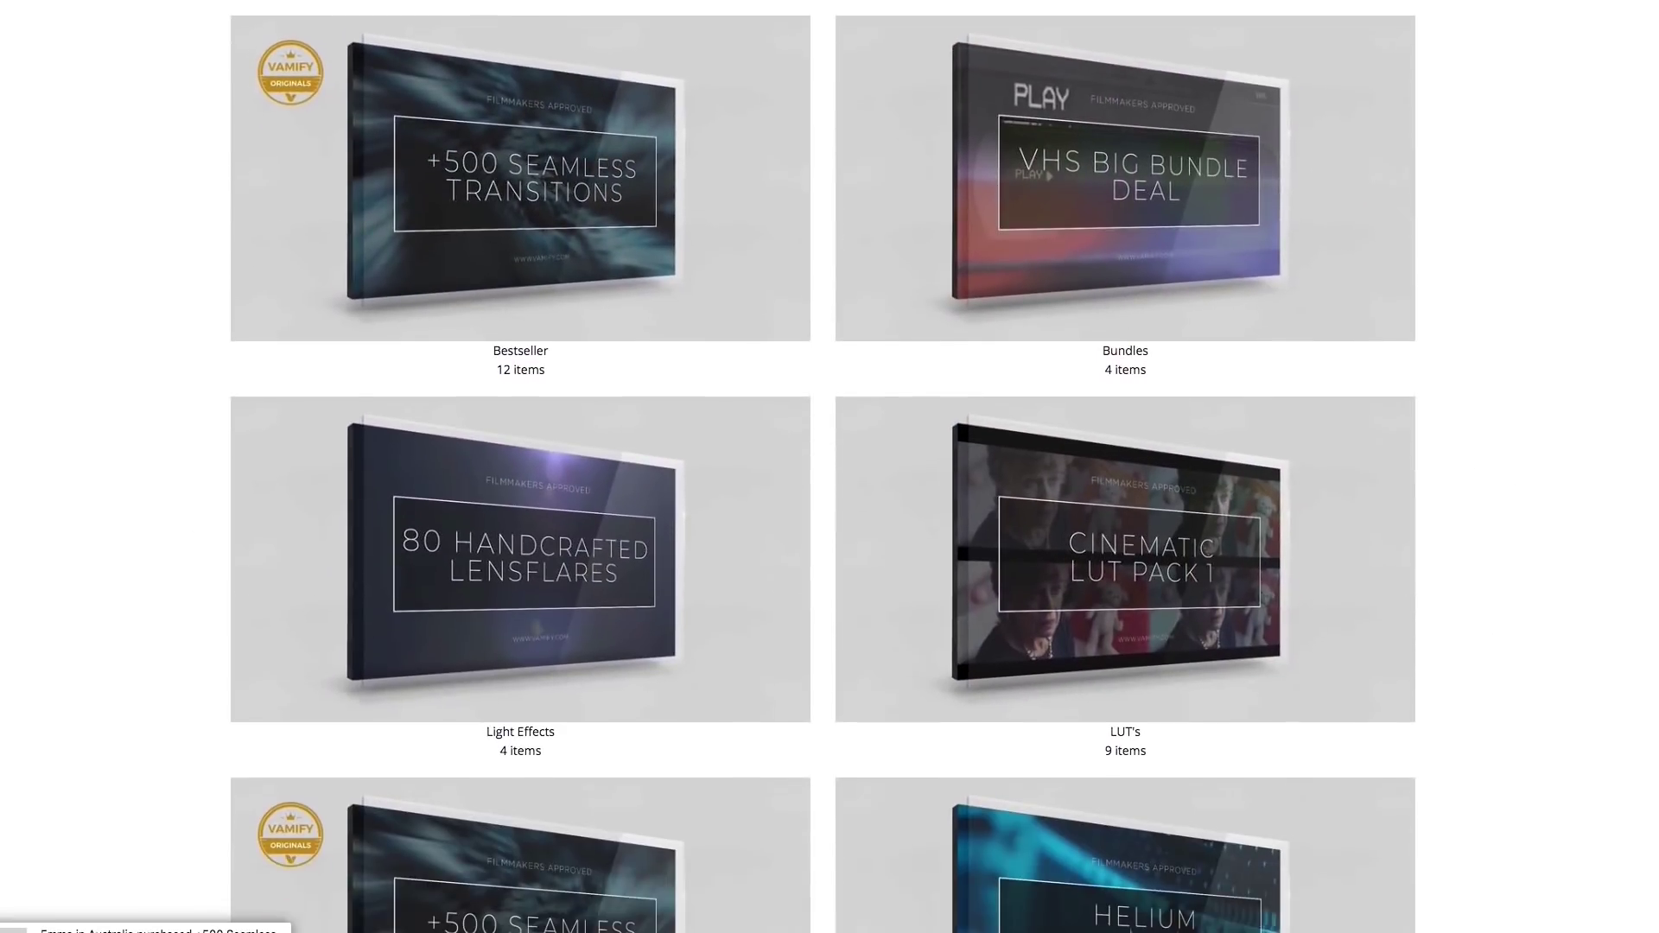
# Scroll down the Vamify listing and select the 010 Ambiences Space sound
pyautogui.scroll(-3, 830, 467)
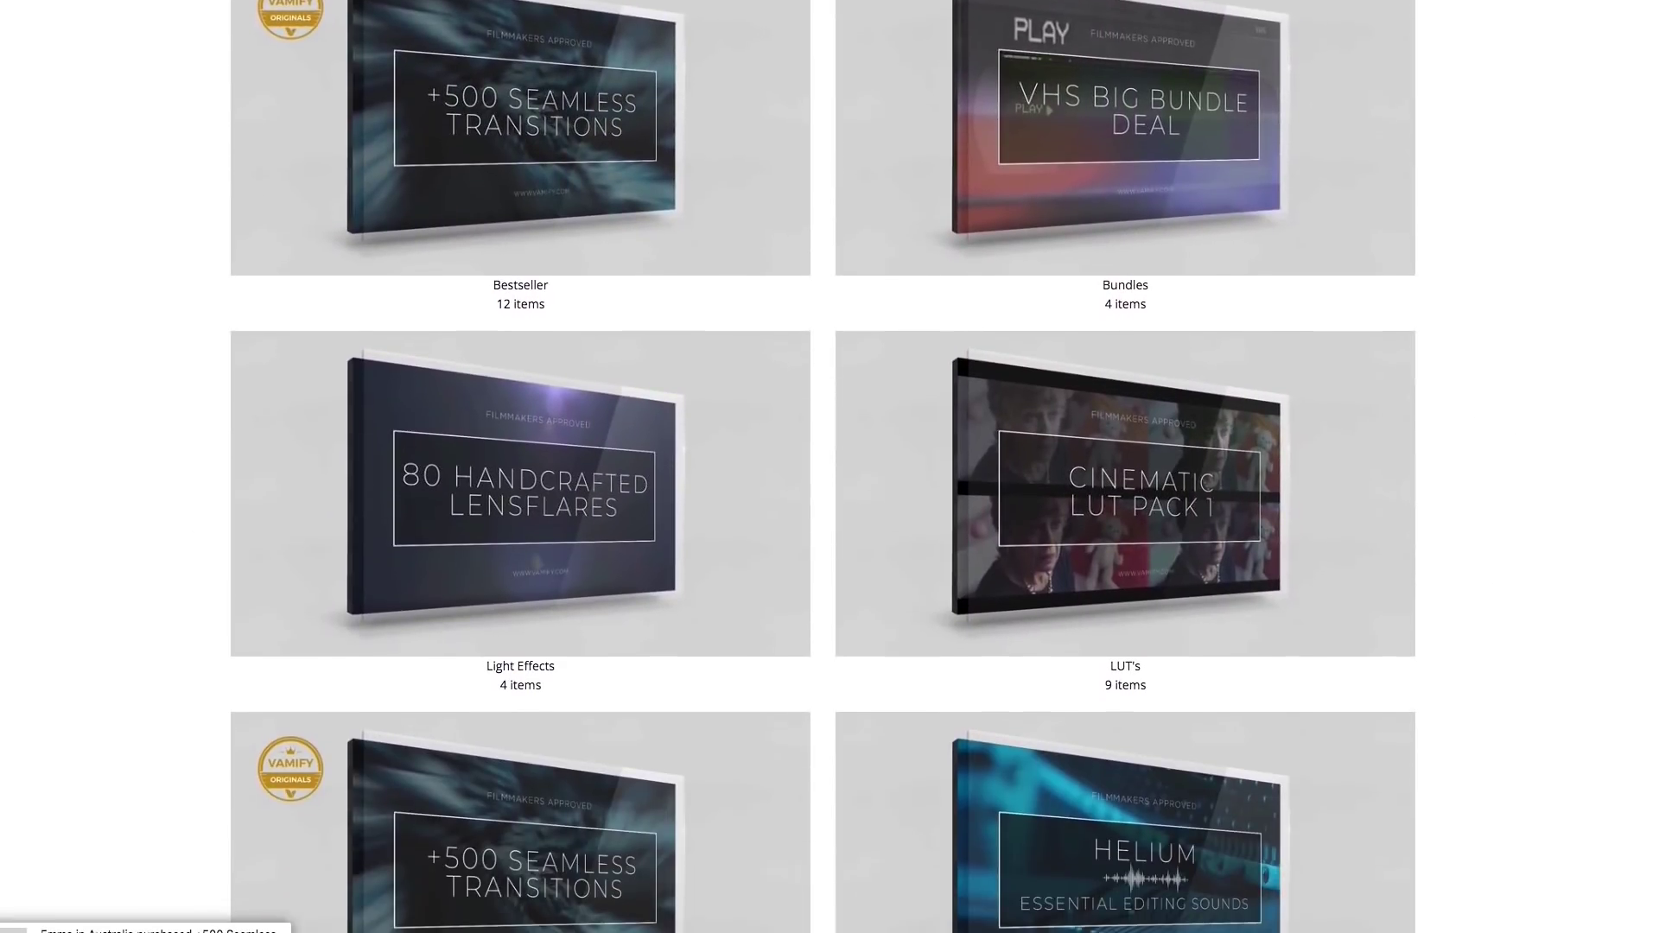
pyautogui.scroll(-2, 829, 466)
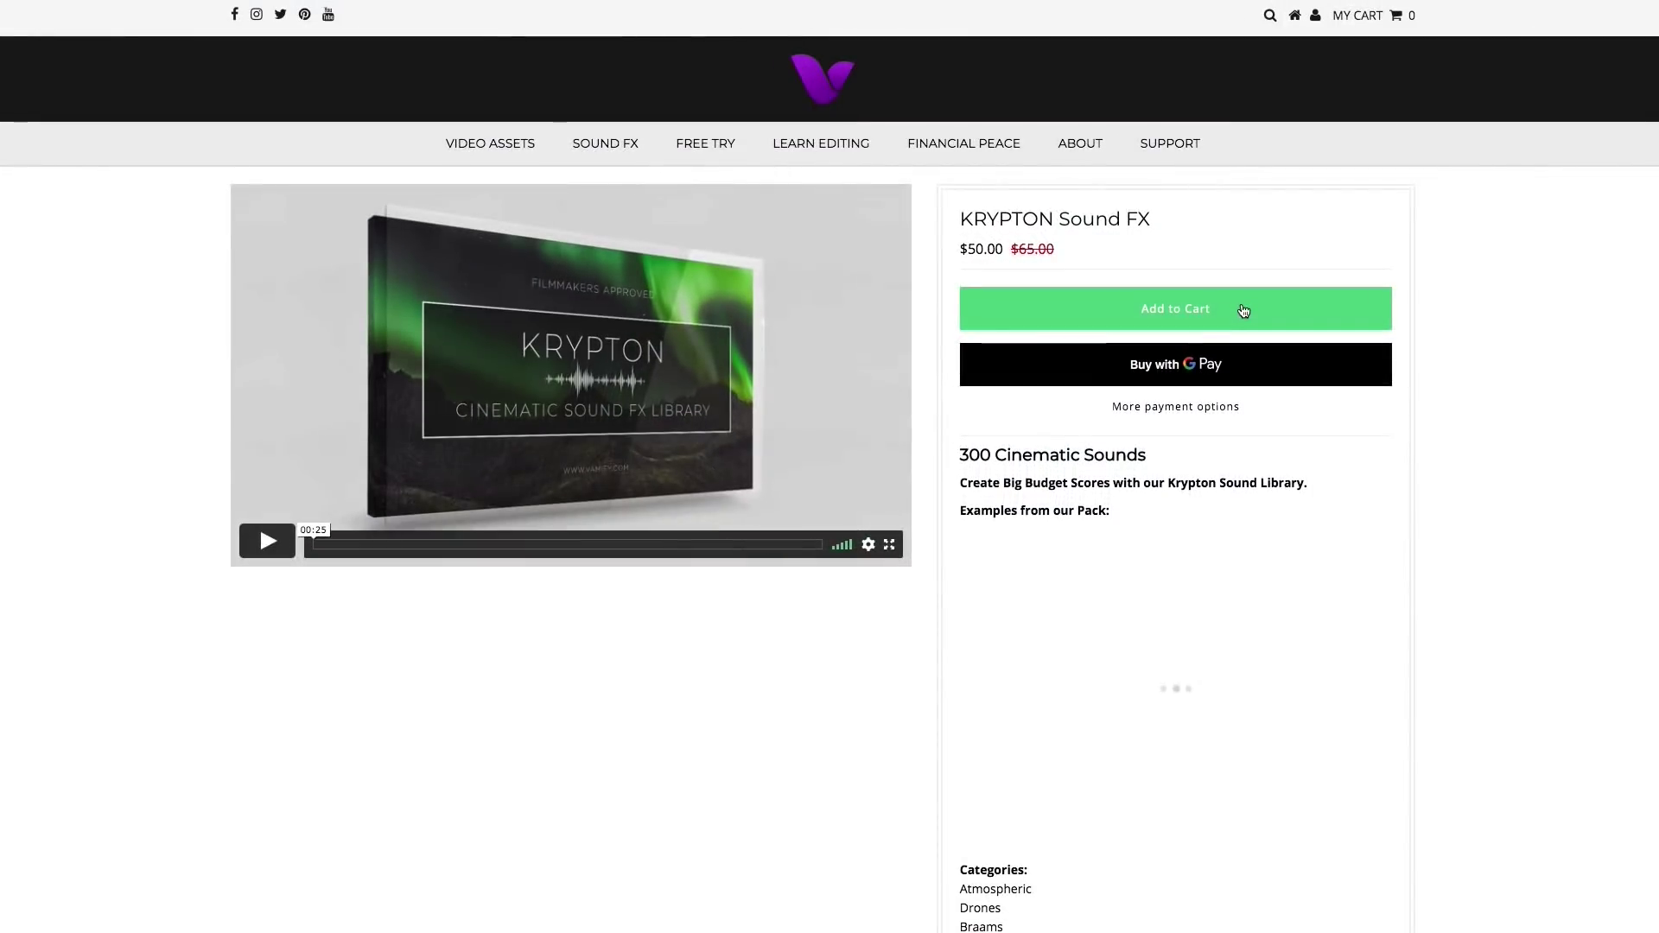
pyautogui.click(354, 221)
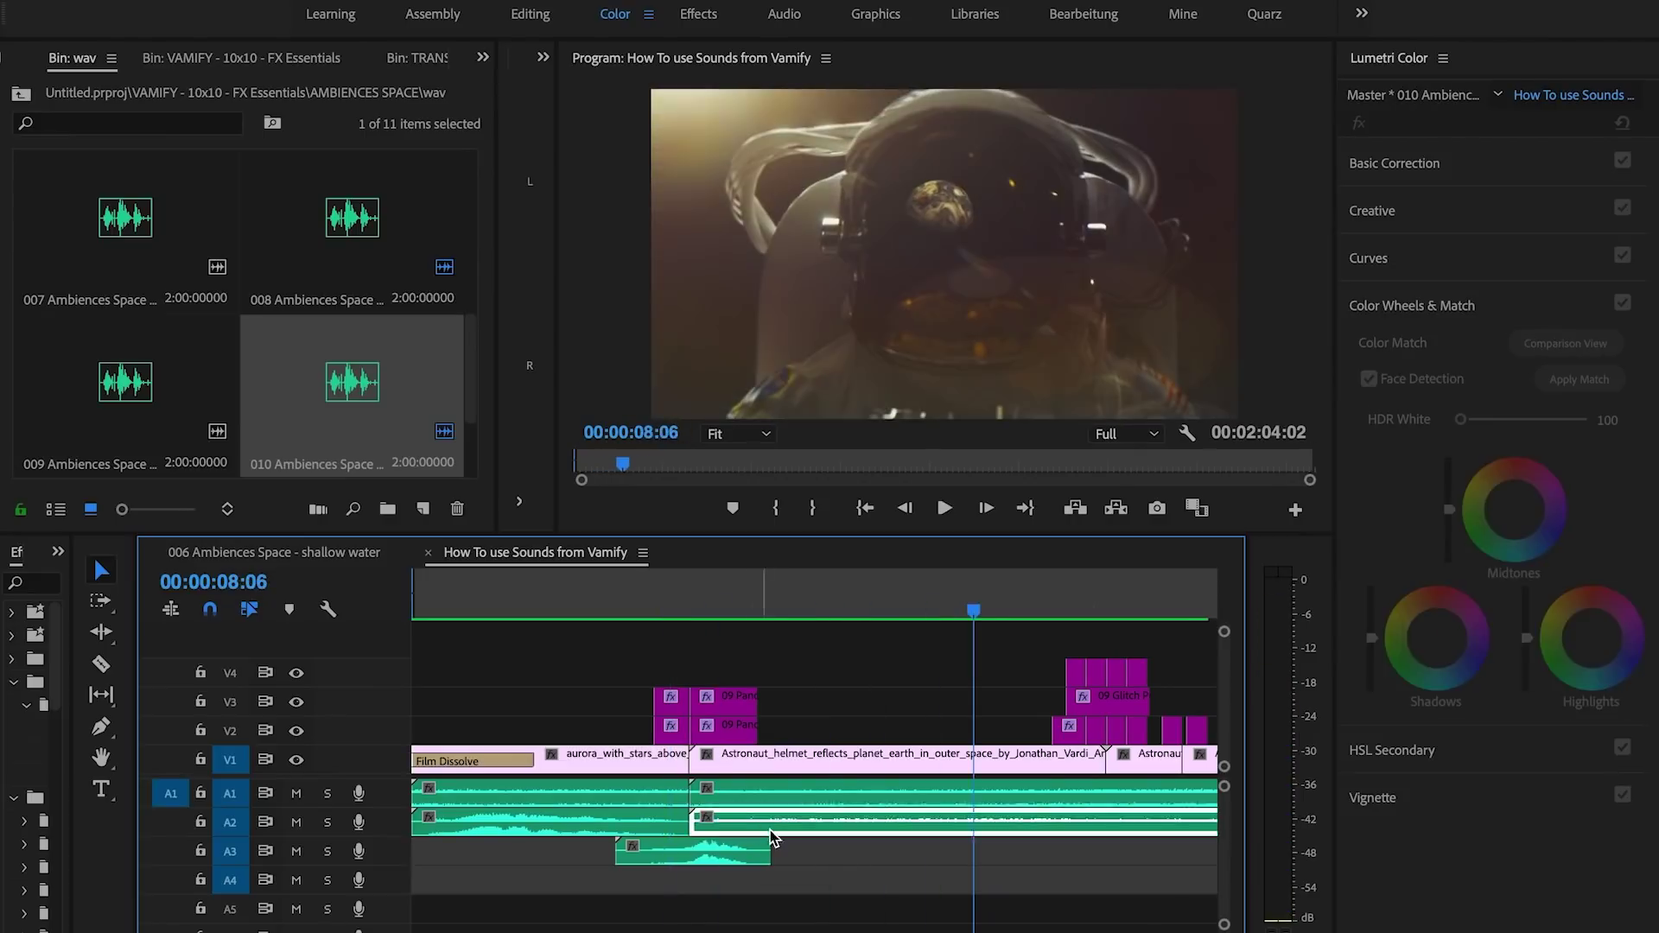
# Return to the AMBIENCES SPACE folder and play the sequence to hear the added sounds
pyautogui.click(23, 95)
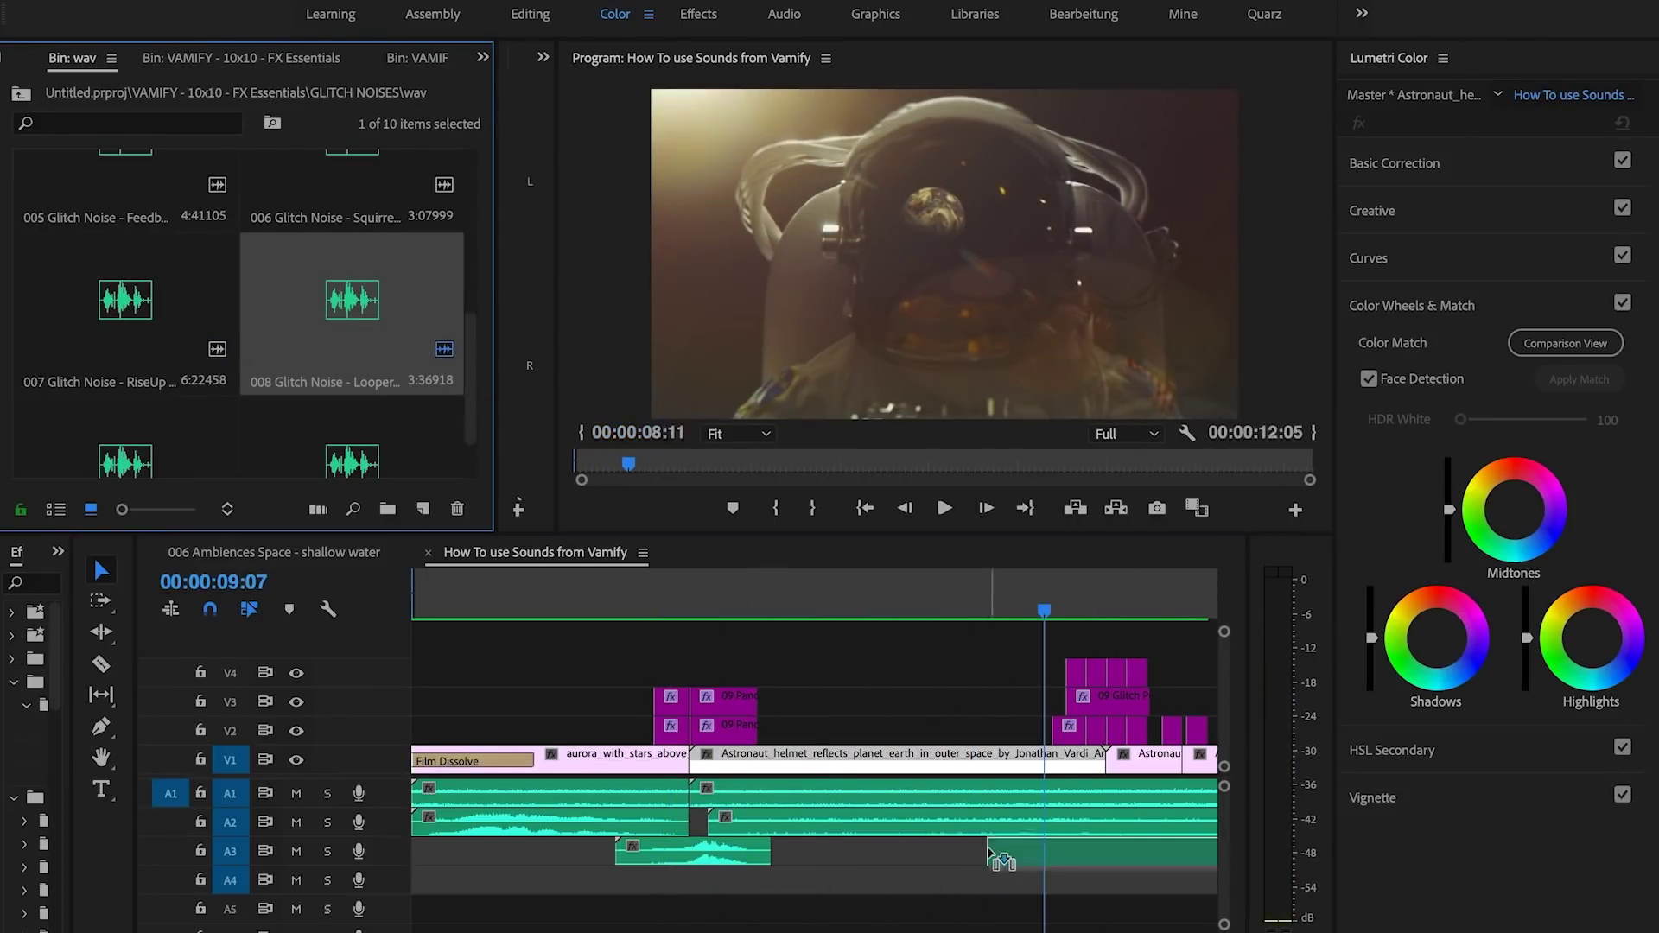
pyautogui.press('space')
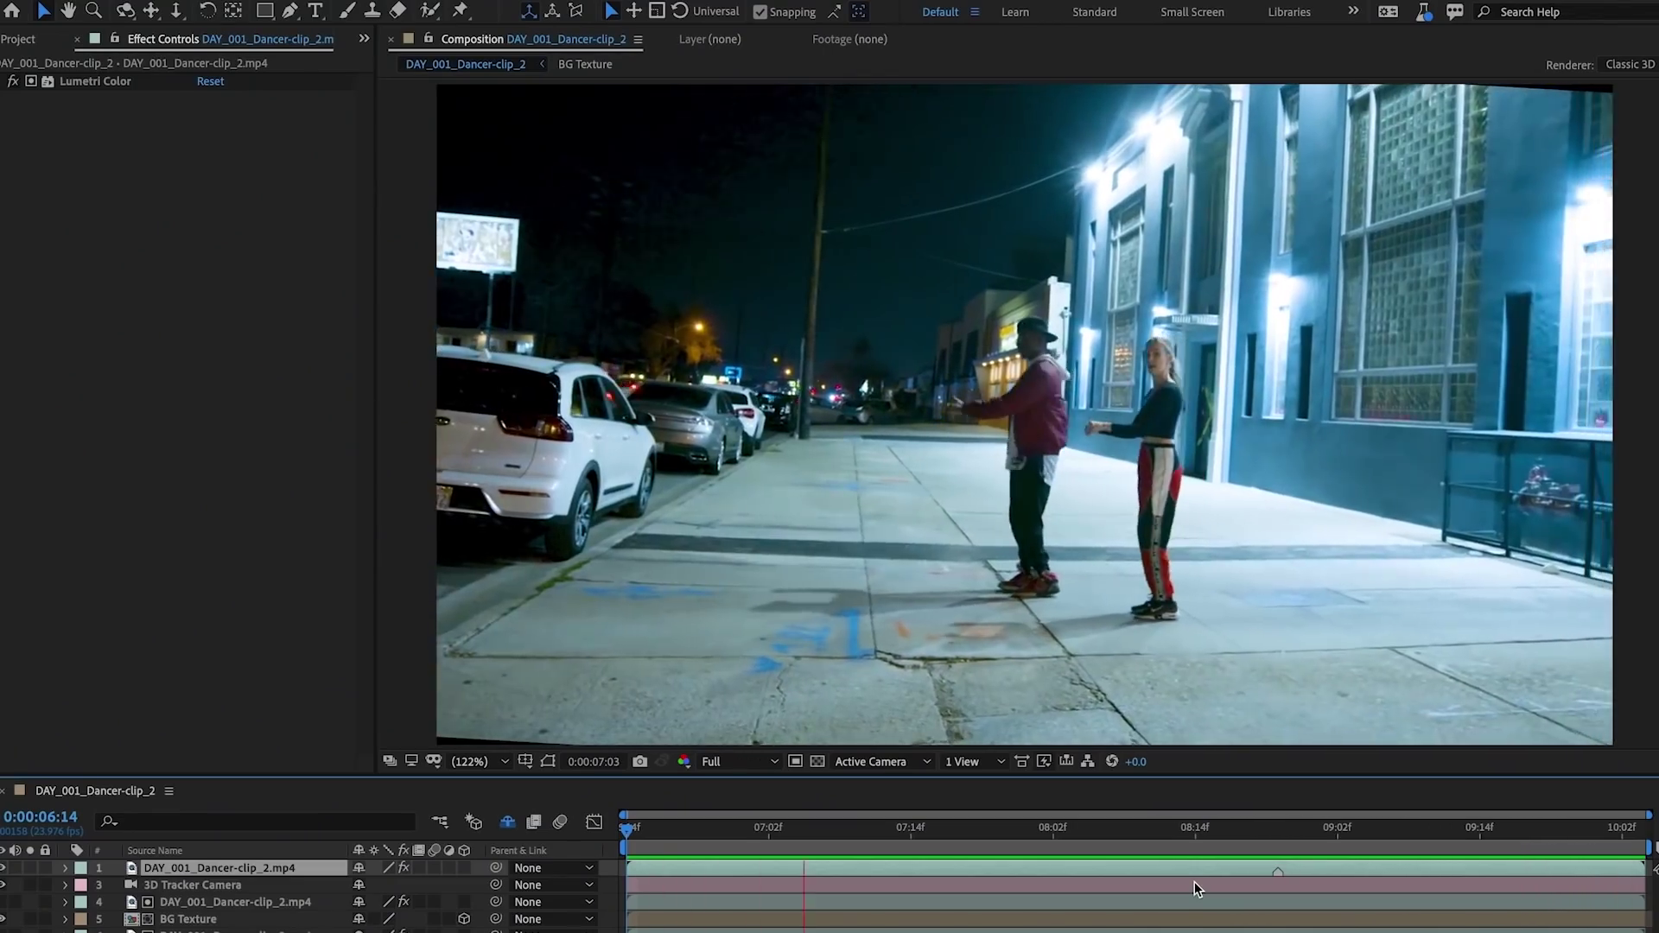
# Preview the composition, move to 8:21 and open DAY_001_Dancer-clip_2.mp4 in its own Layer panel
pyautogui.press('h')
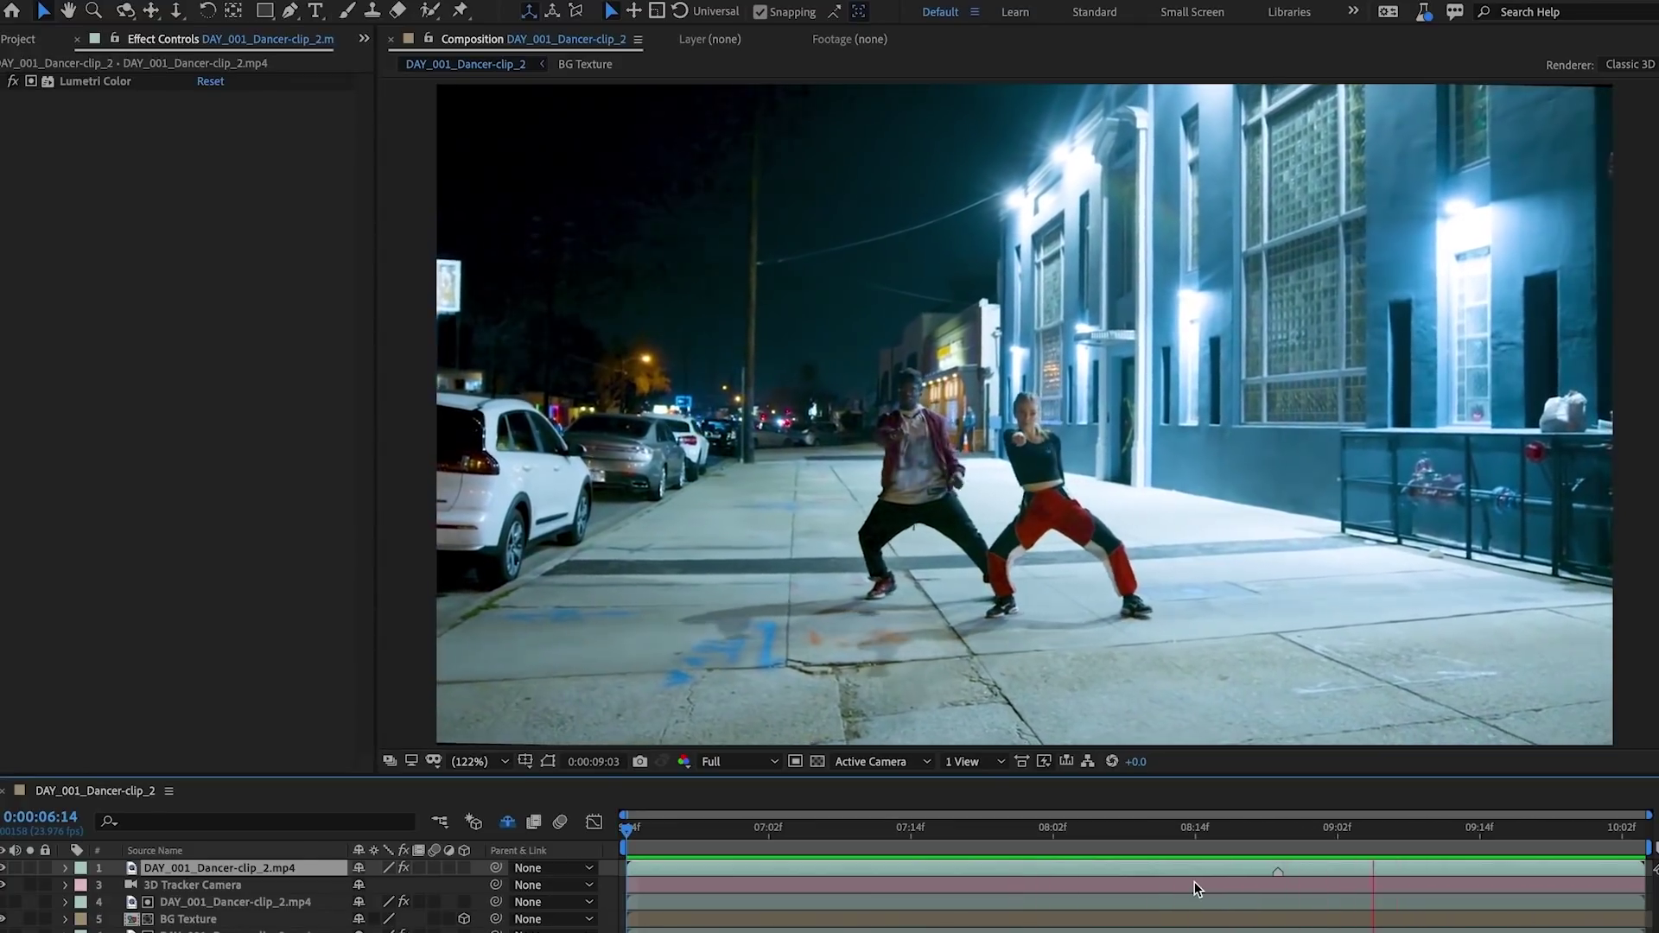
pyautogui.moveTo(1020, 840); pyautogui.dragTo(1275, 842)
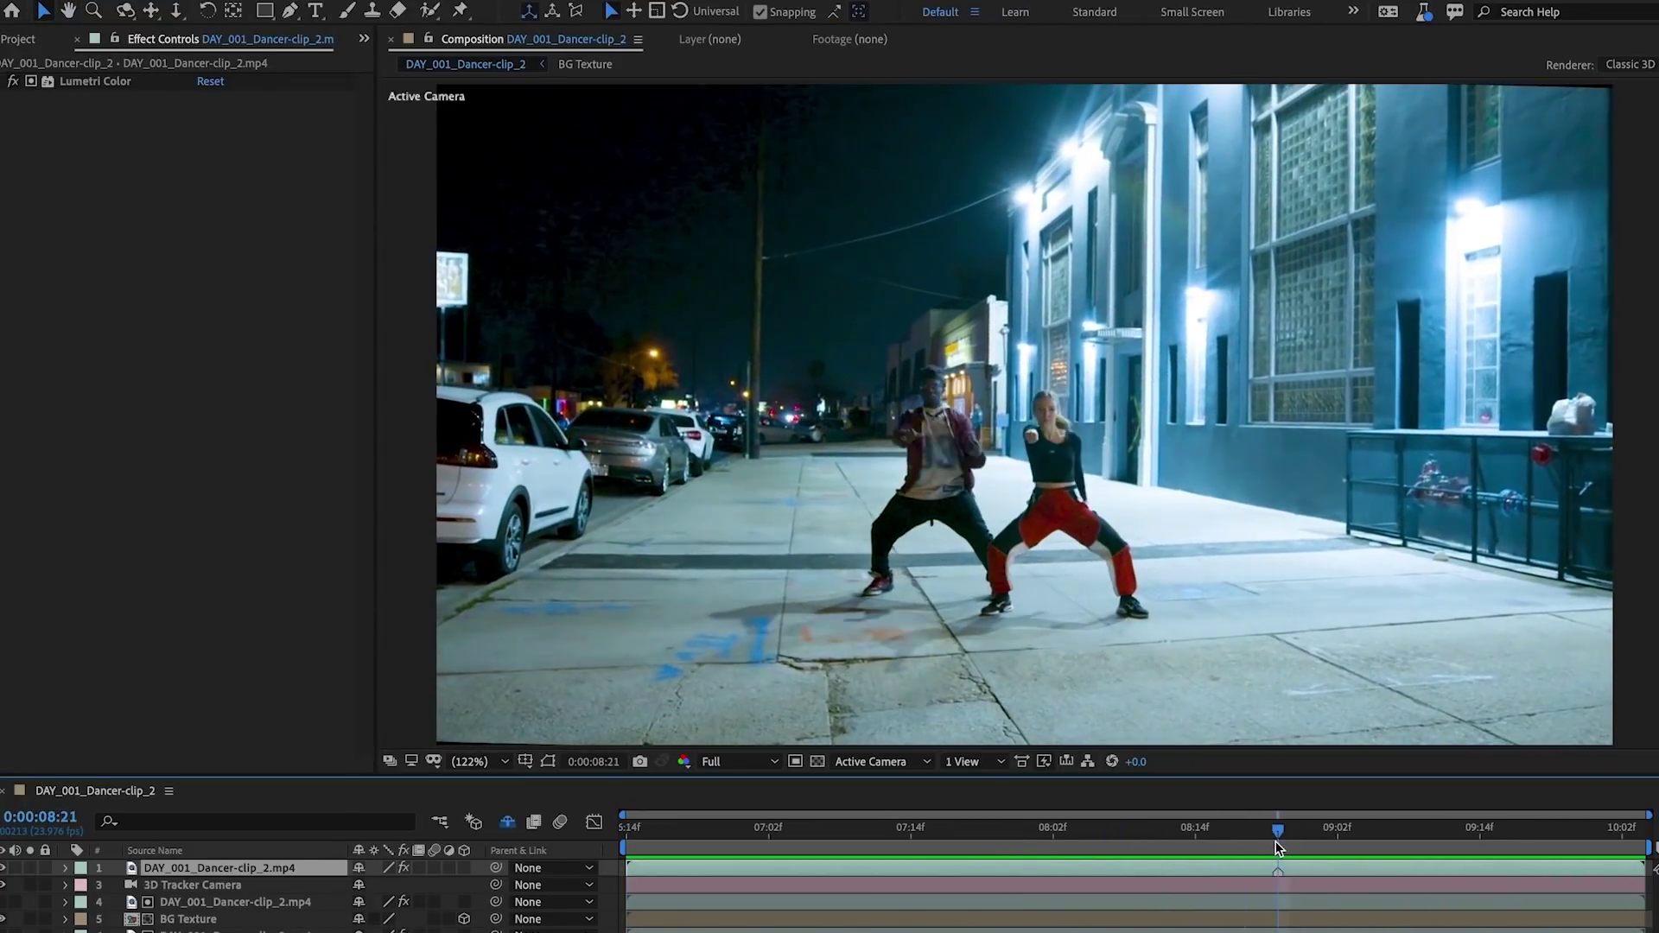
pyautogui.doubleClick(328, 871)
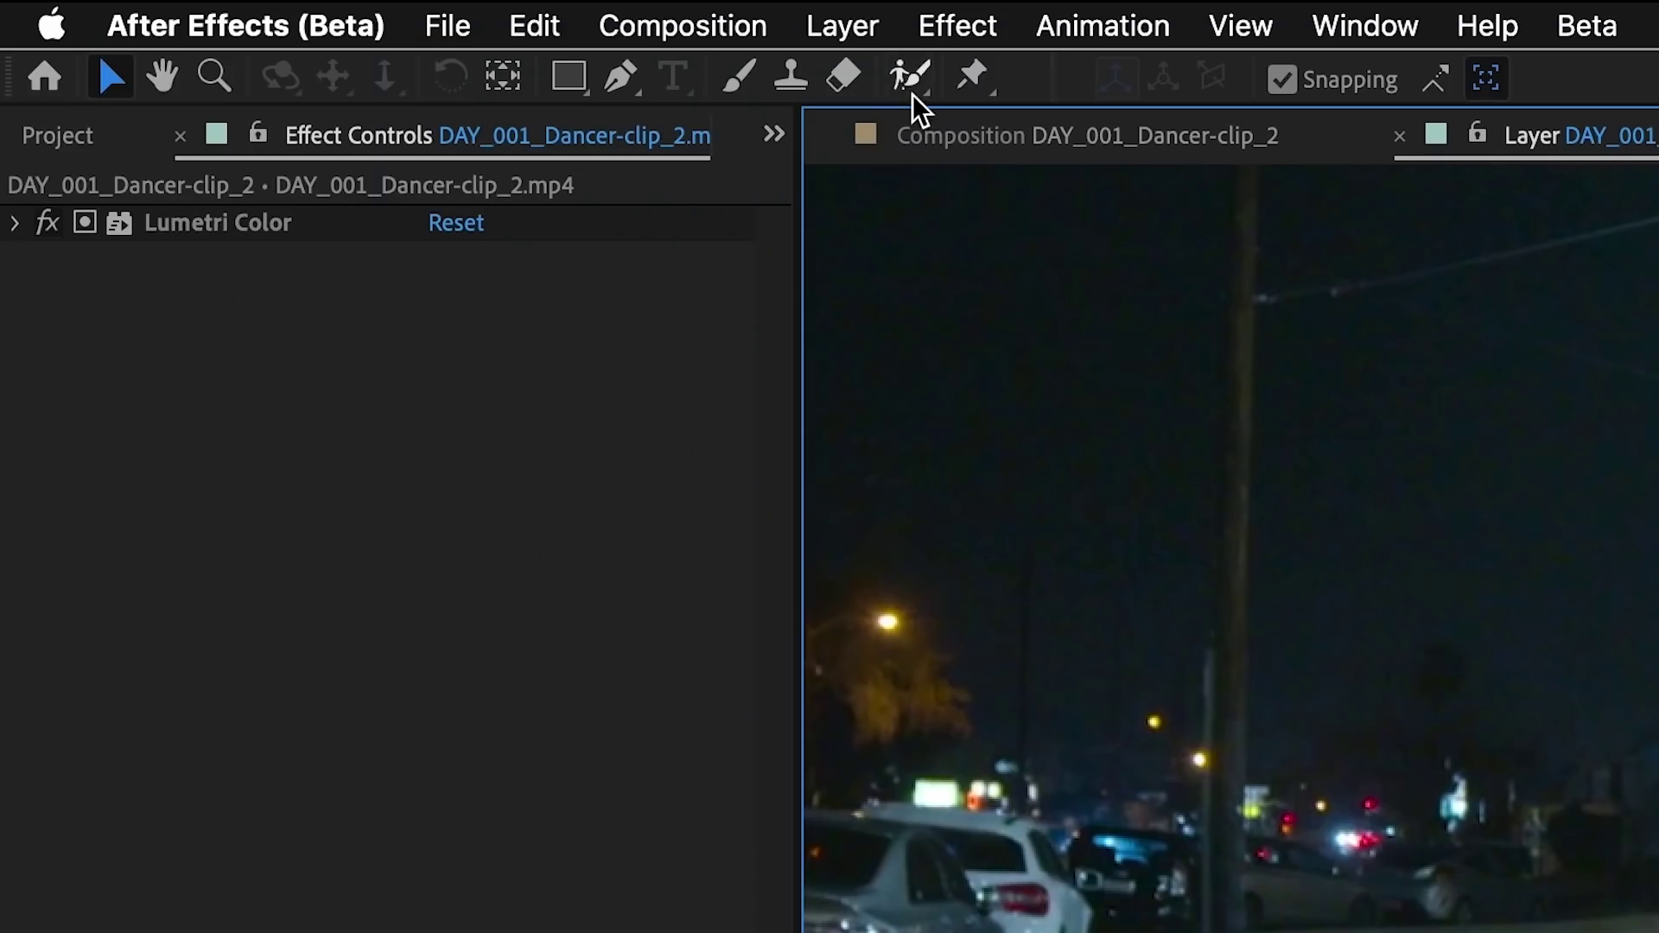
pyautogui.click(431, 15)
# Paint Roto Brush strokes over the male dancer and the female dancer's leg and torso
pyautogui.scroll(2, 1041, 518)
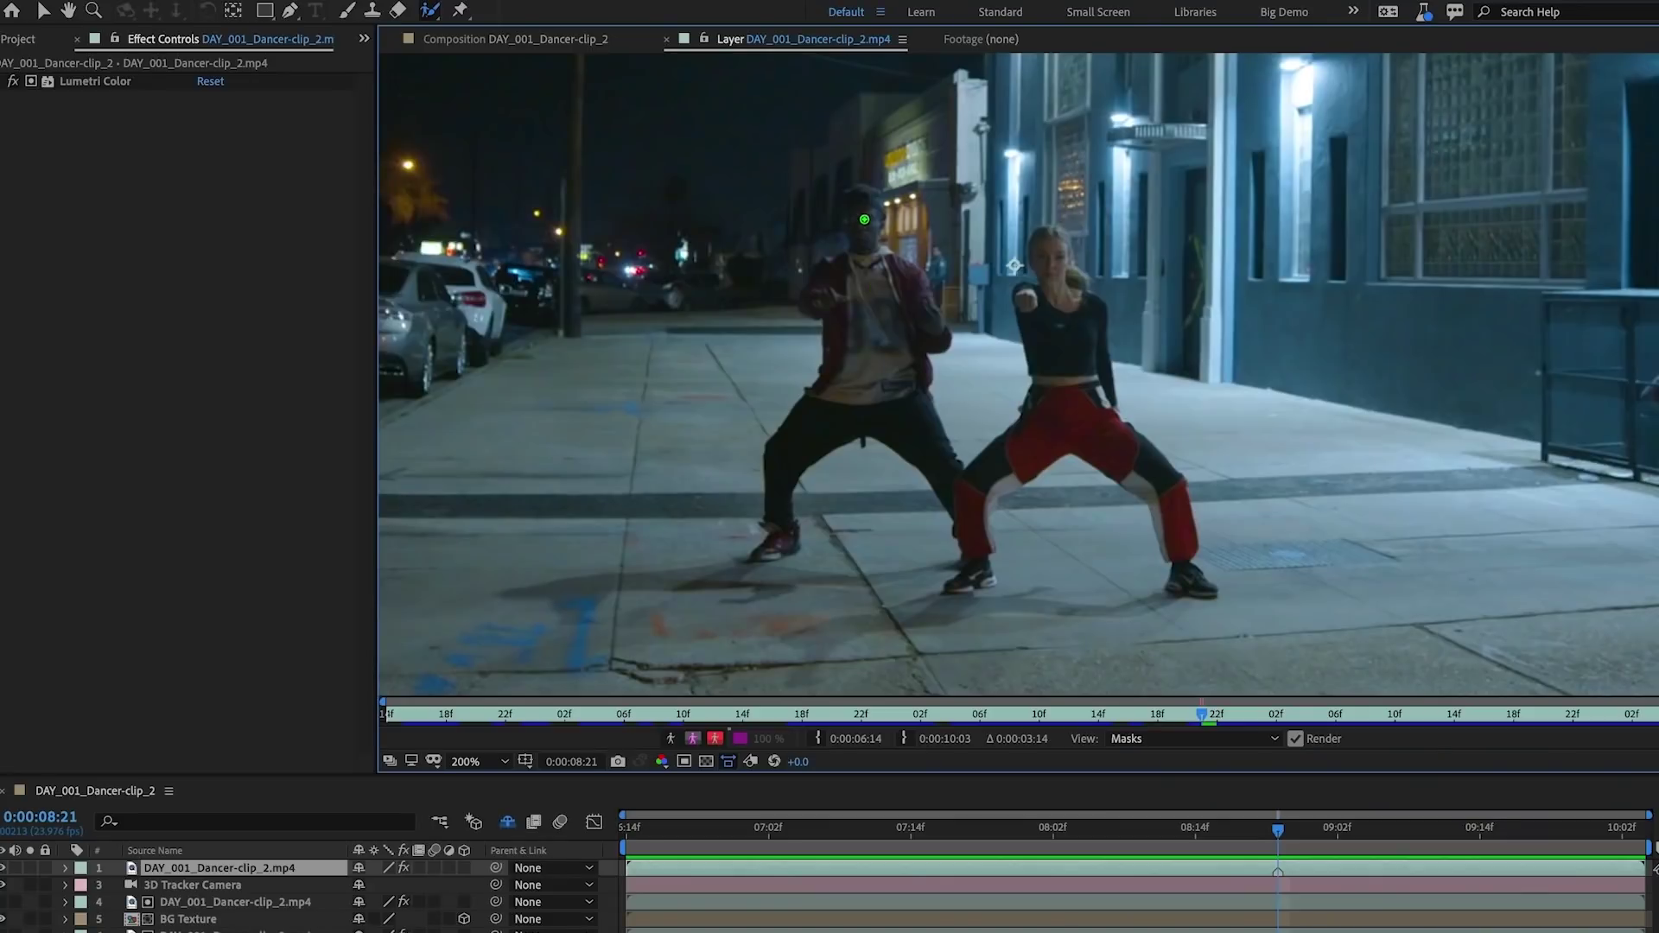
pyautogui.moveTo(863, 301); pyautogui.dragTo(828, 390)
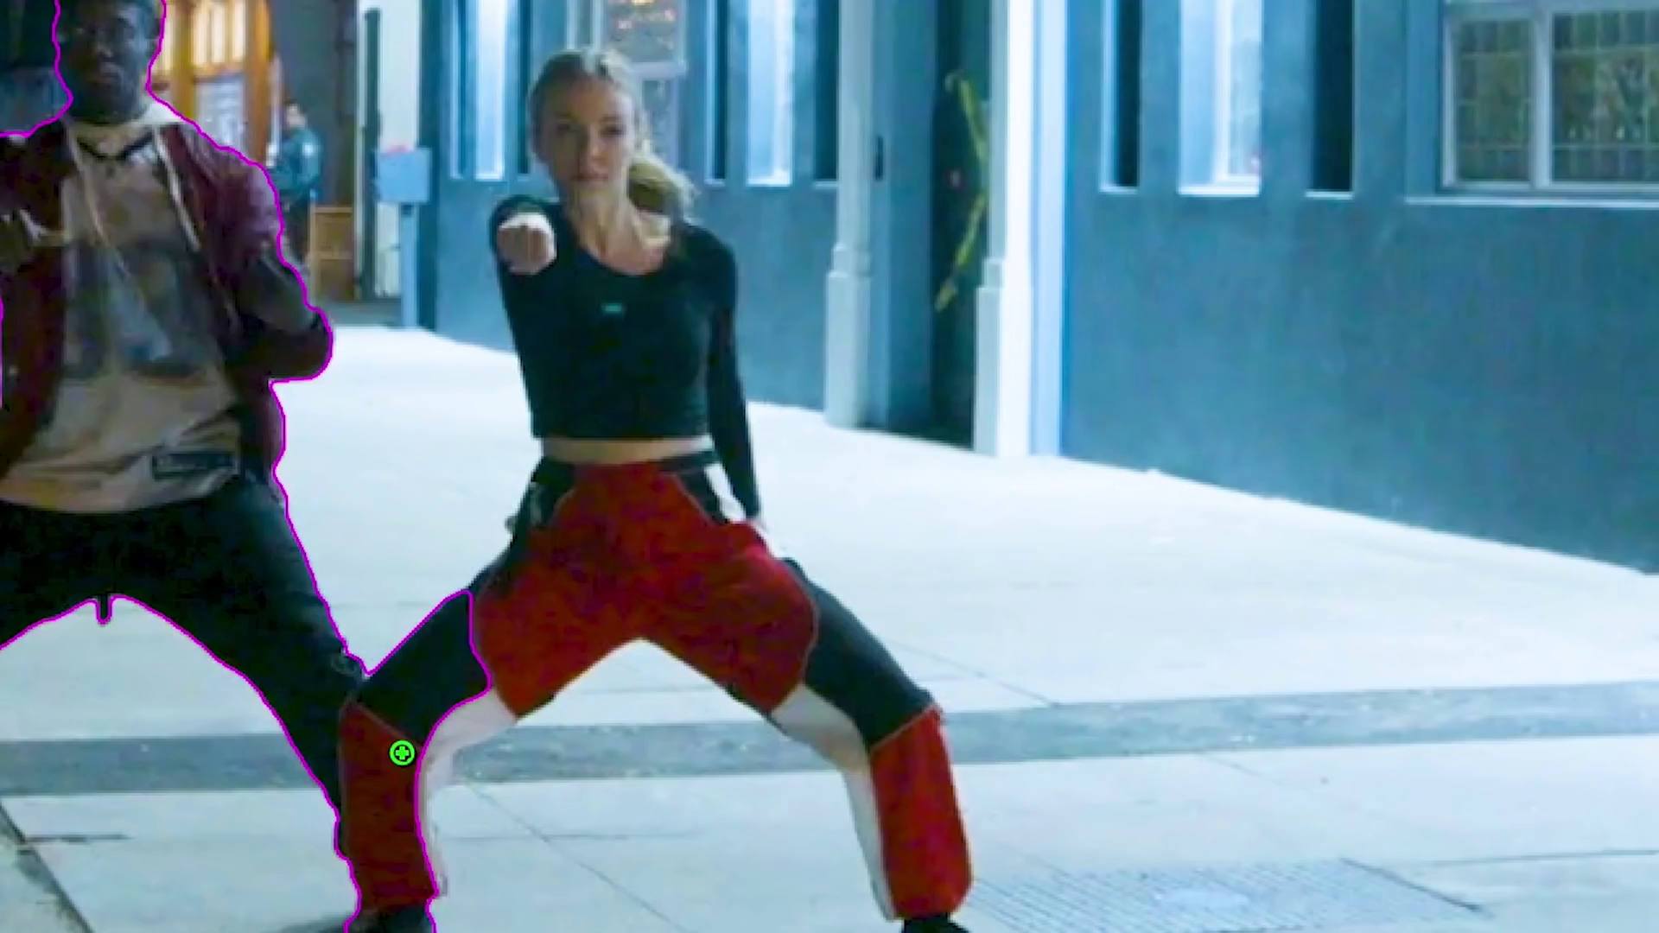
pyautogui.moveTo(494, 678)
pyautogui.mouseDown()
pyautogui.moveTo(586, 560)
pyautogui.moveTo(656, 334)
pyautogui.mouseUp()
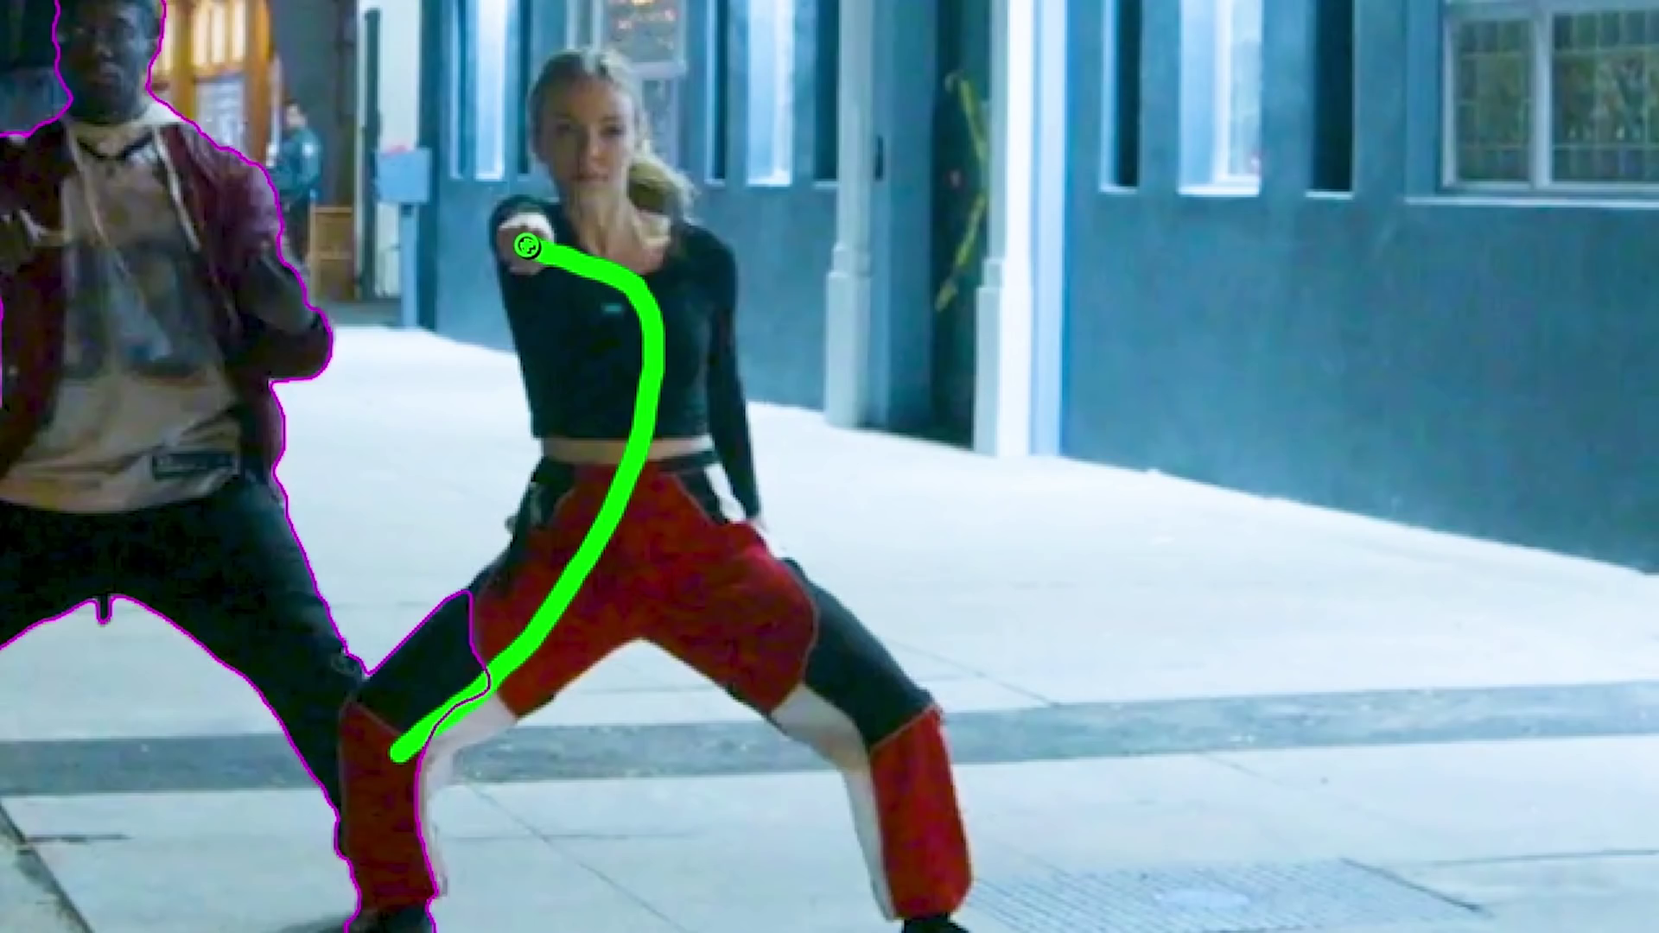
pyautogui.moveTo(528, 246); pyautogui.dragTo(529, 247)
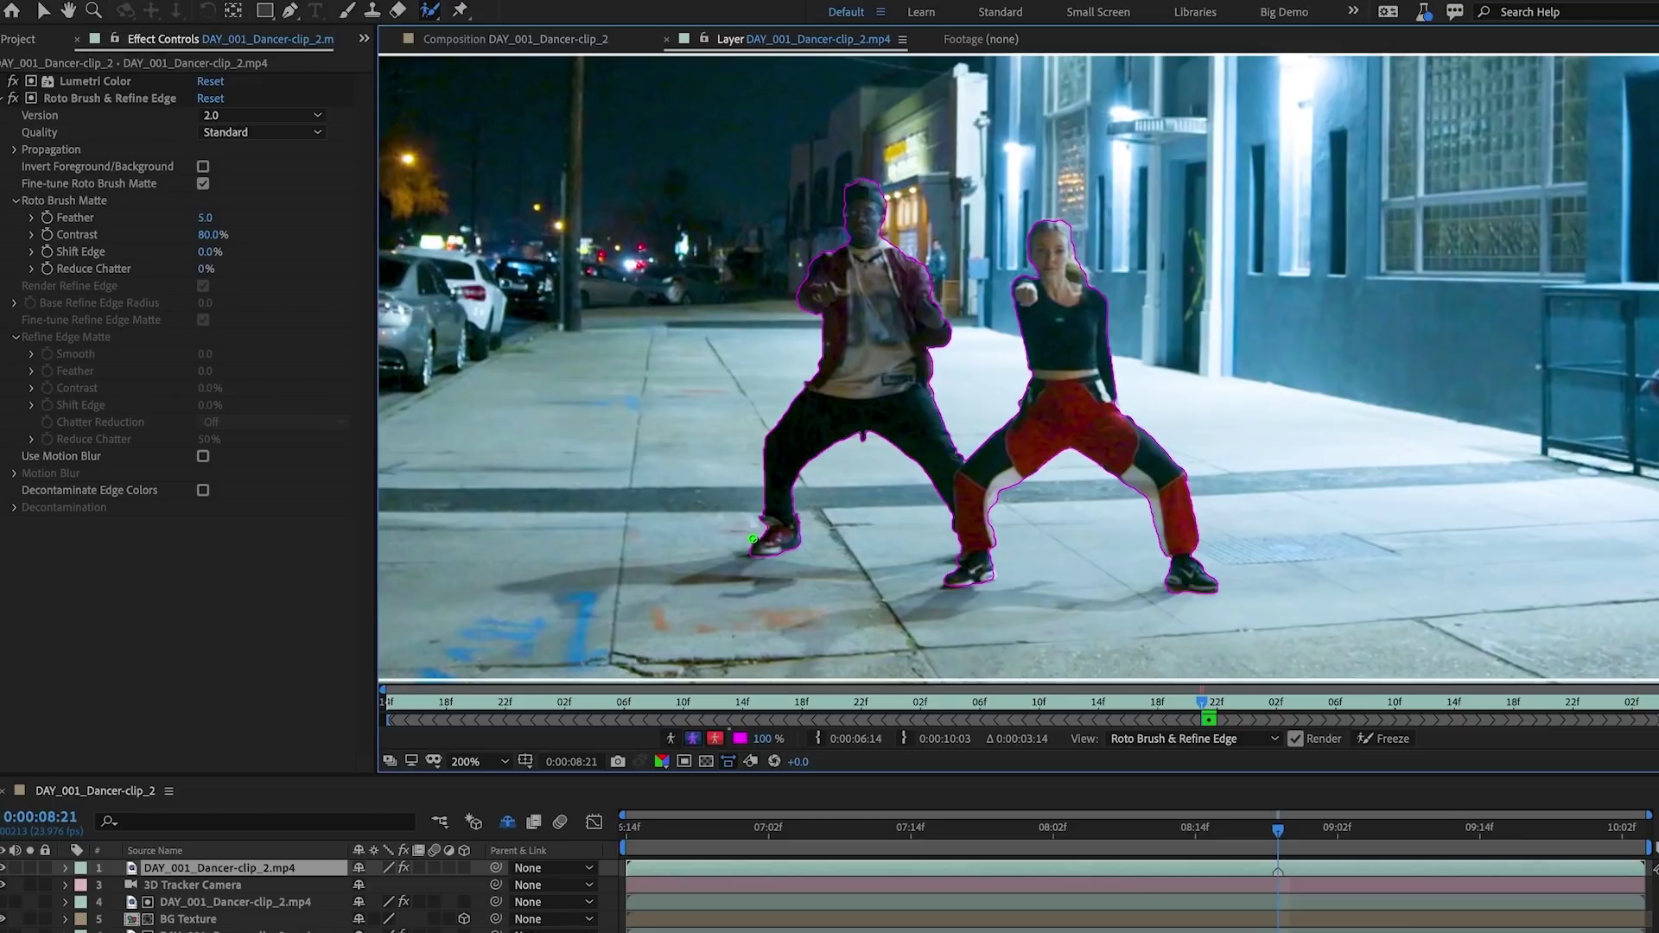
# Switch the Roto Brush to subtract mode and set its matte quality to Best
pyautogui.press('alt')
pyautogui.click(260, 132)
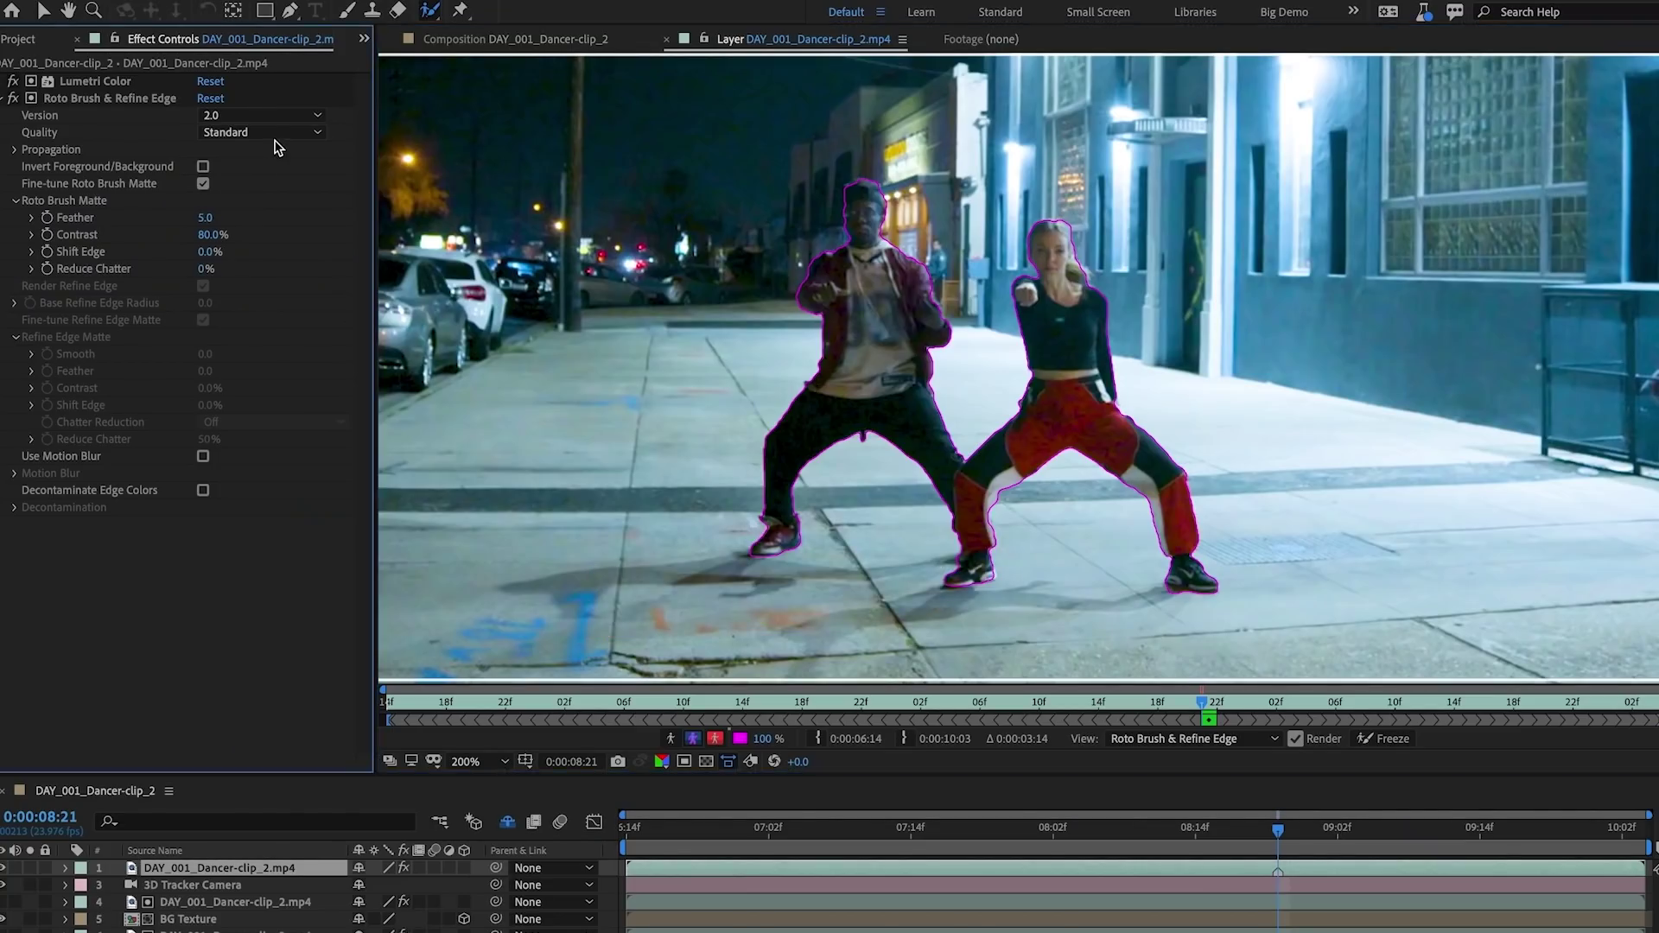
pyautogui.click(227, 168)
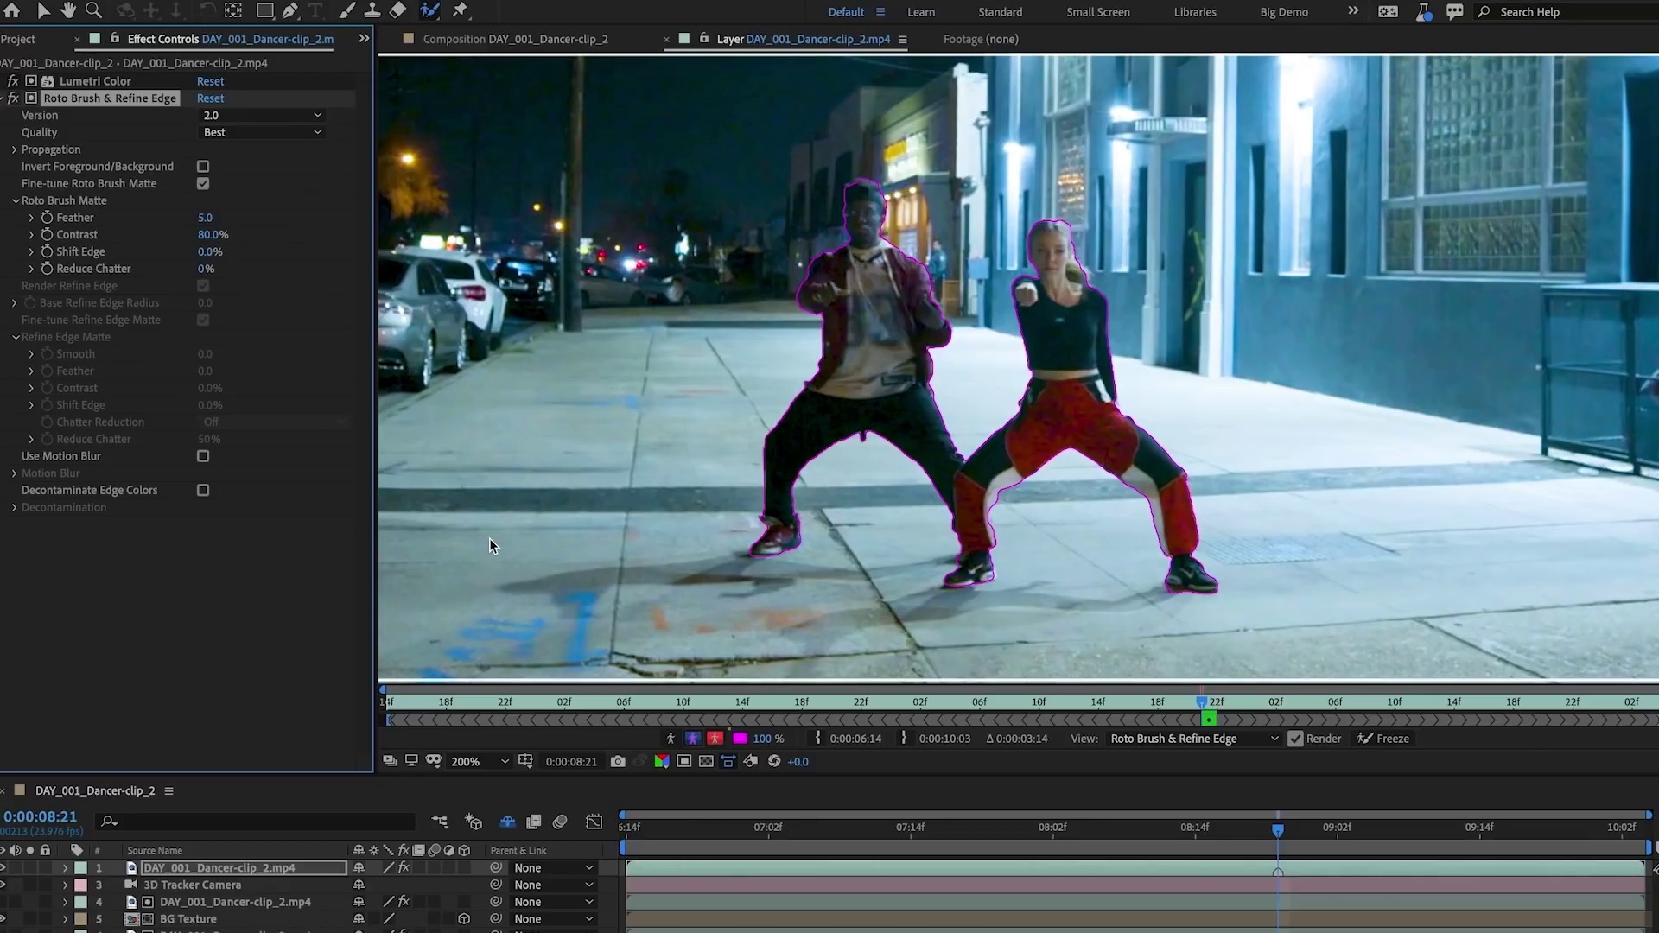
# Propagate the matte forward two frames and return to the Composition view
pyautogui.press('pagedown')
pyautogui.press('pagedown')
pyautogui.press('pagedown')
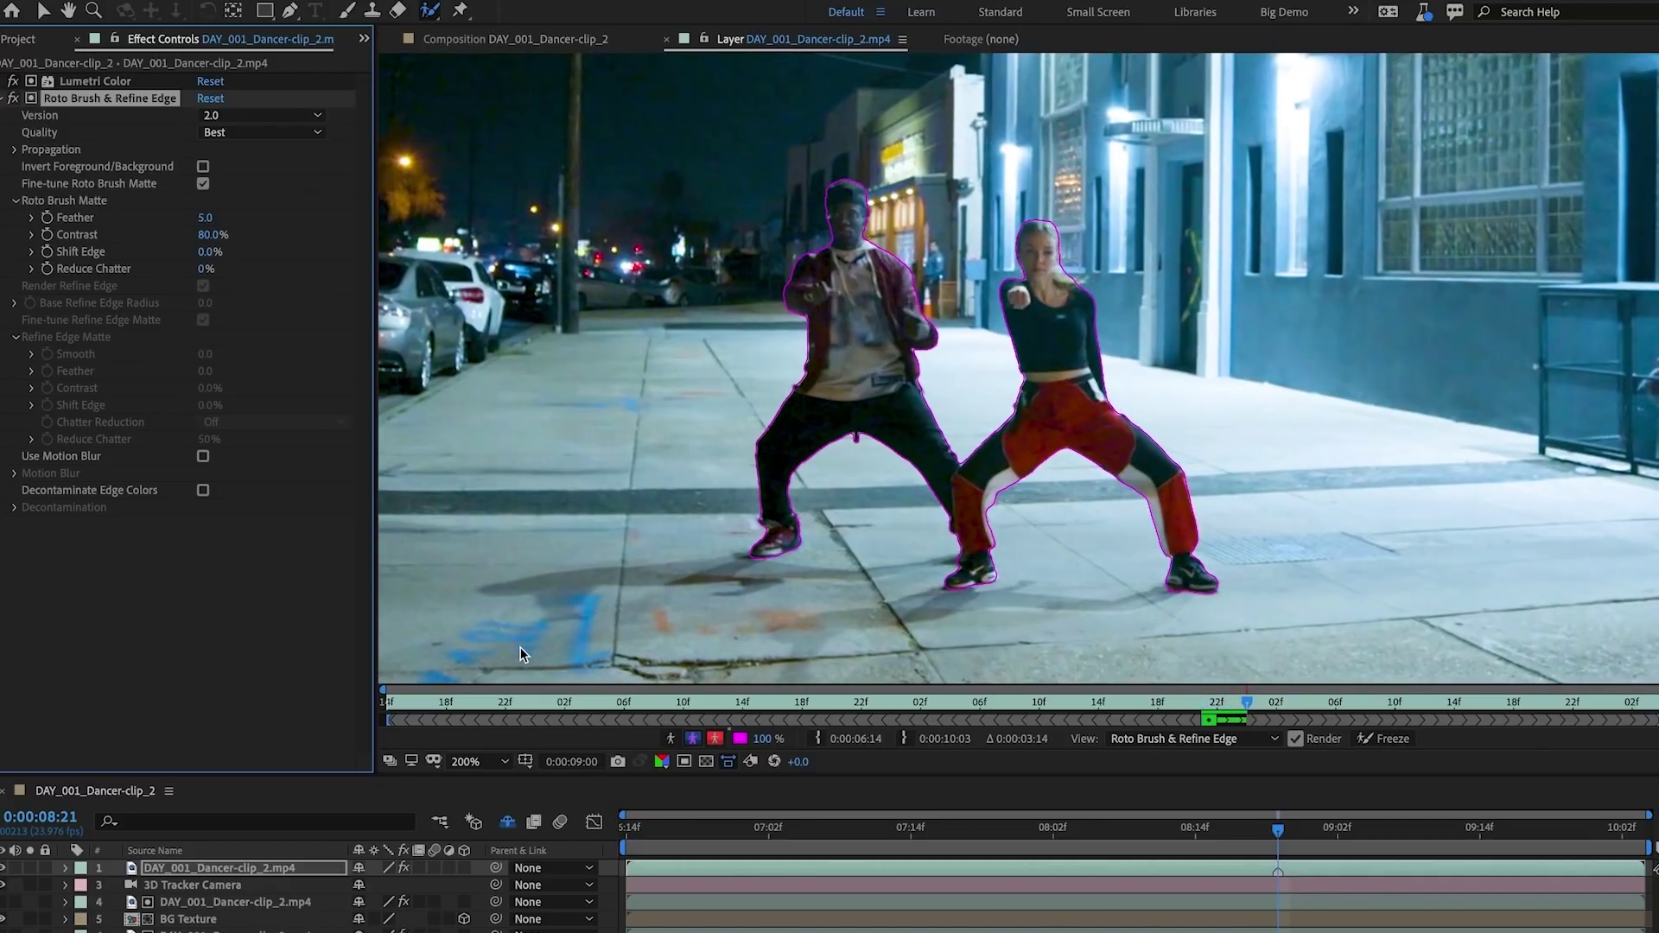
pyautogui.press('pagedown')
pyautogui.press('pagedown')
pyautogui.press('pagedown')
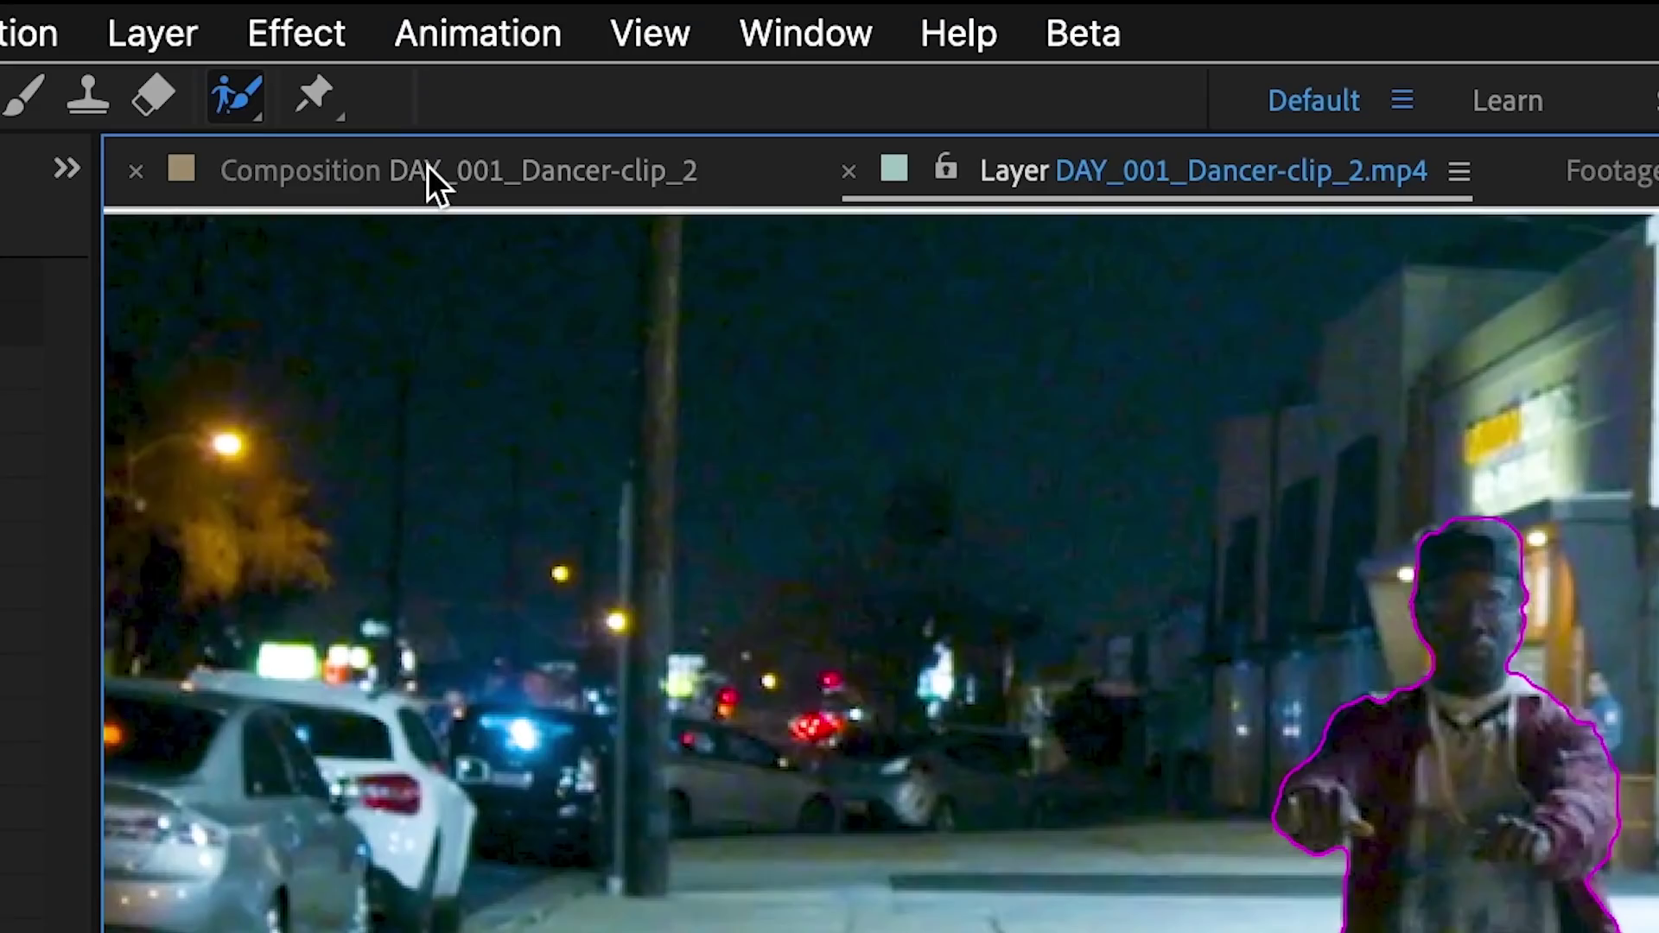
pyautogui.click(428, 169)
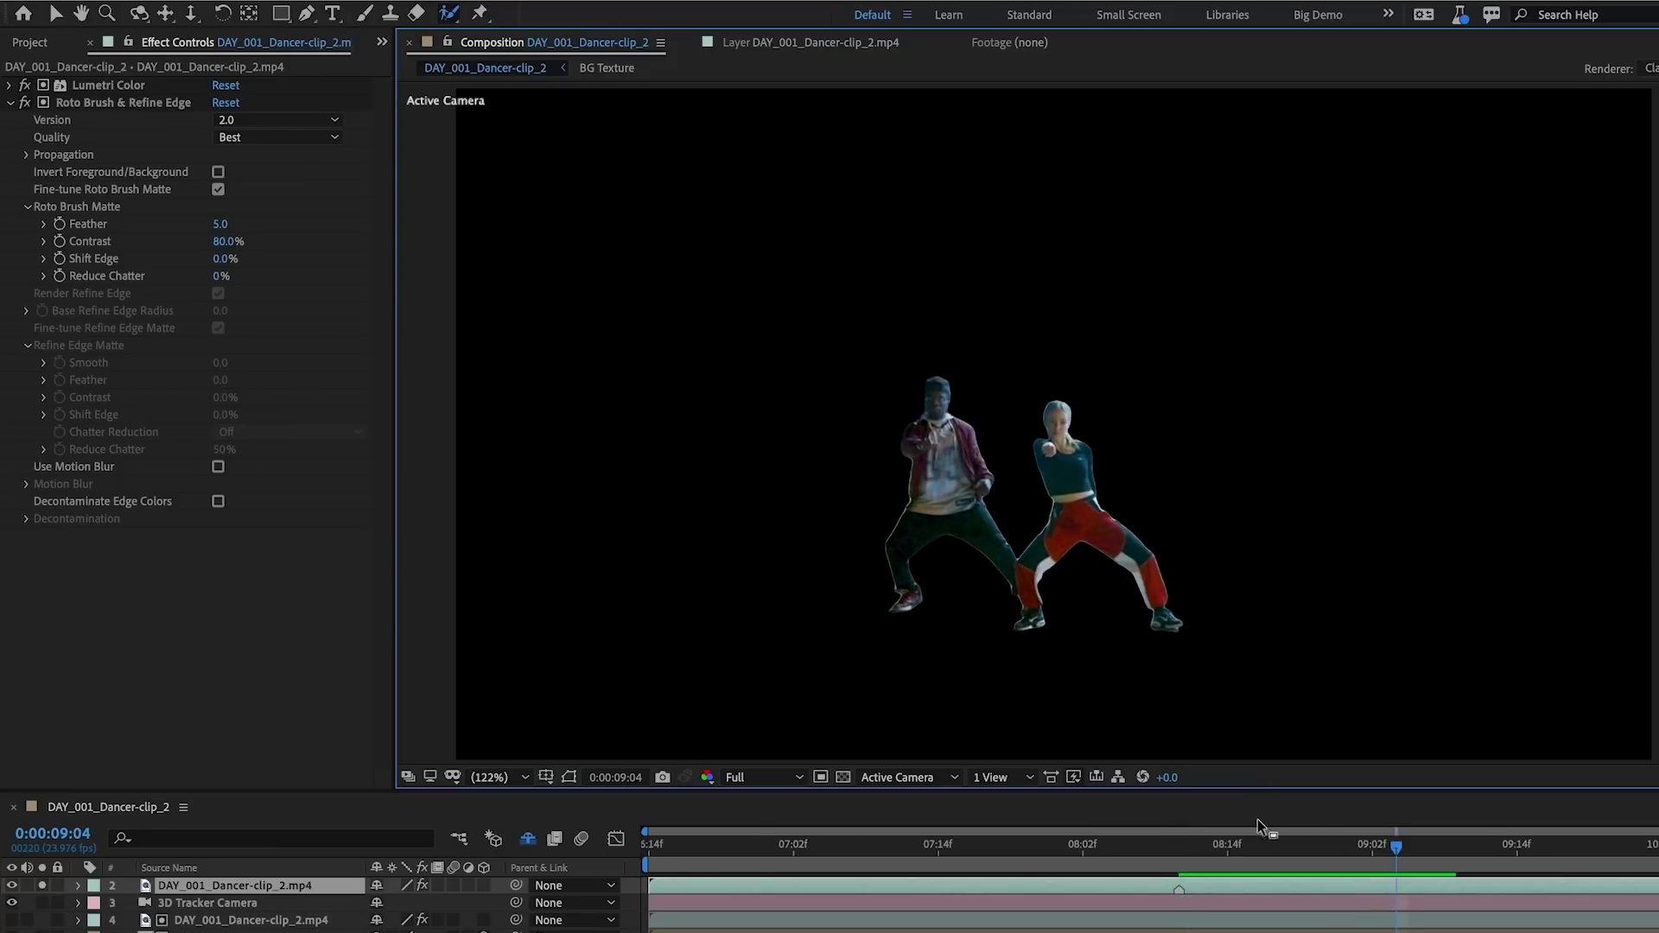
# Turn on Use Motion Blur and Decontaminate Edge Colors for the dancer matte
pyautogui.moveTo(1271, 851); pyautogui.dragTo(1326, 854)
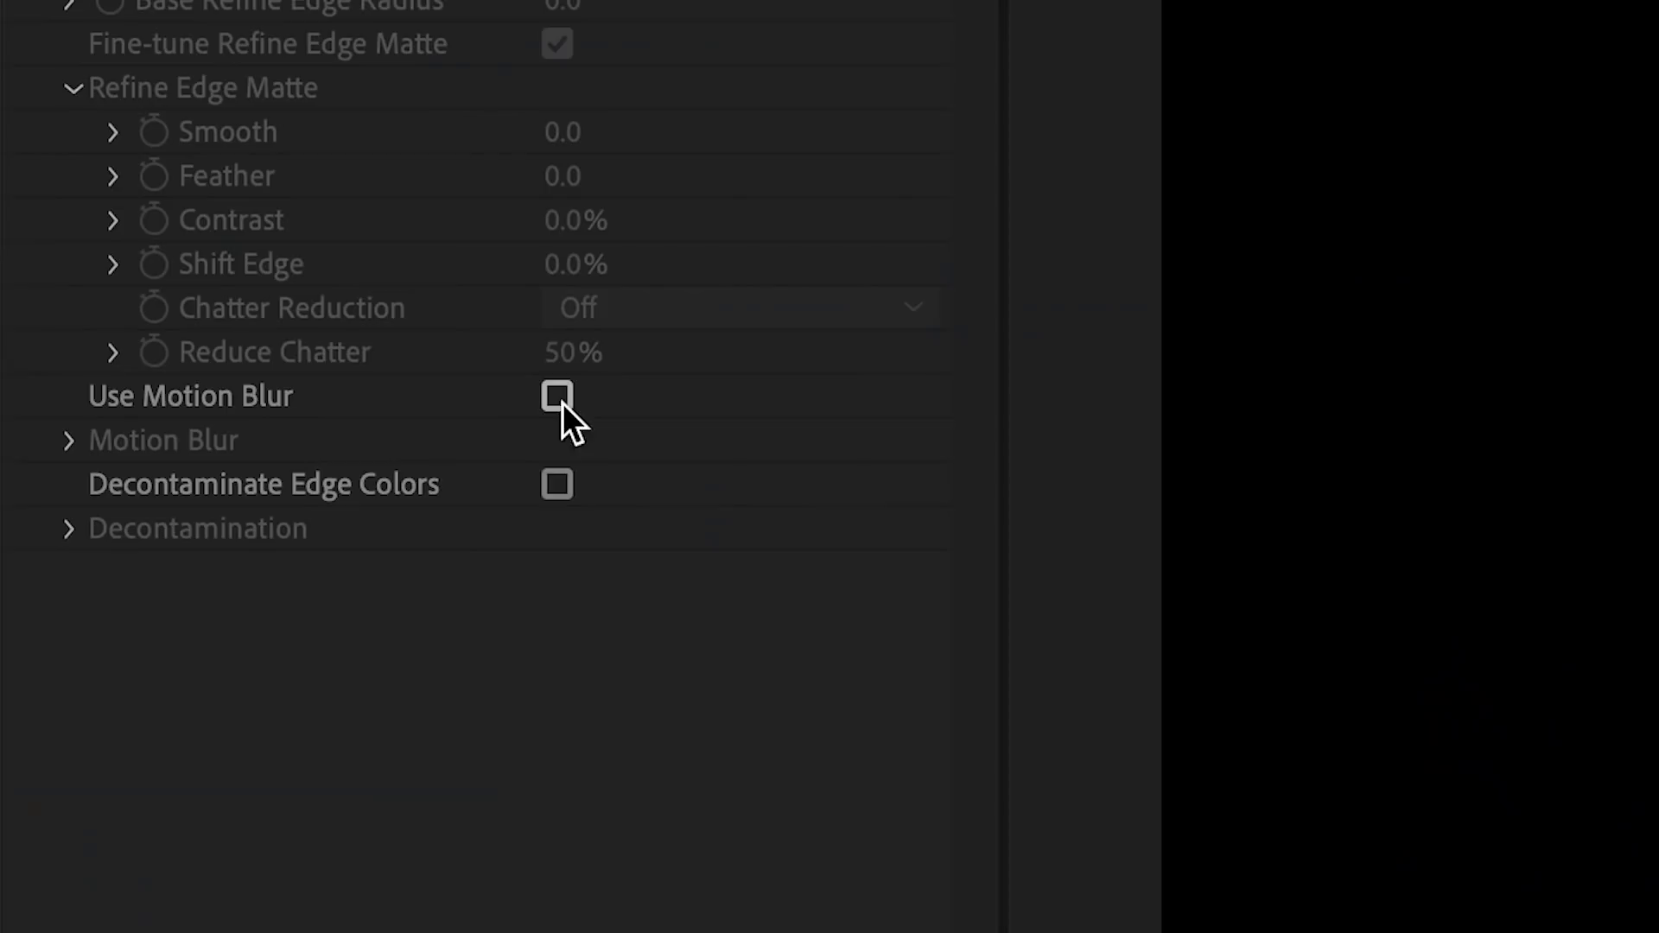
pyautogui.click(219, 468)
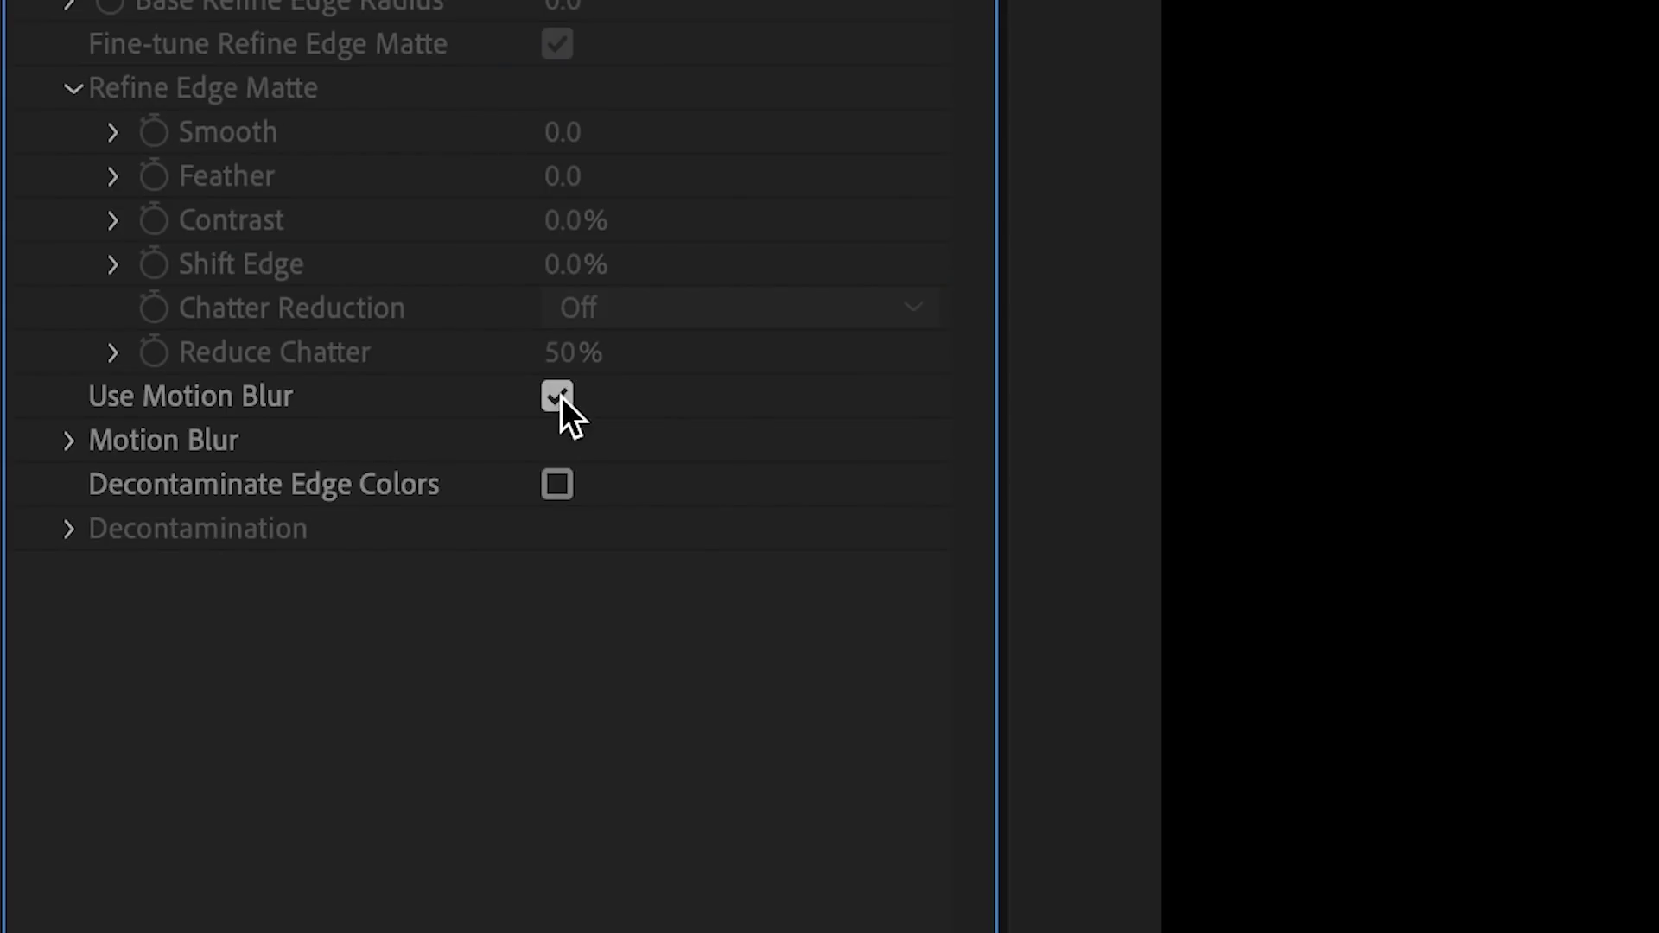
pyautogui.click(557, 485)
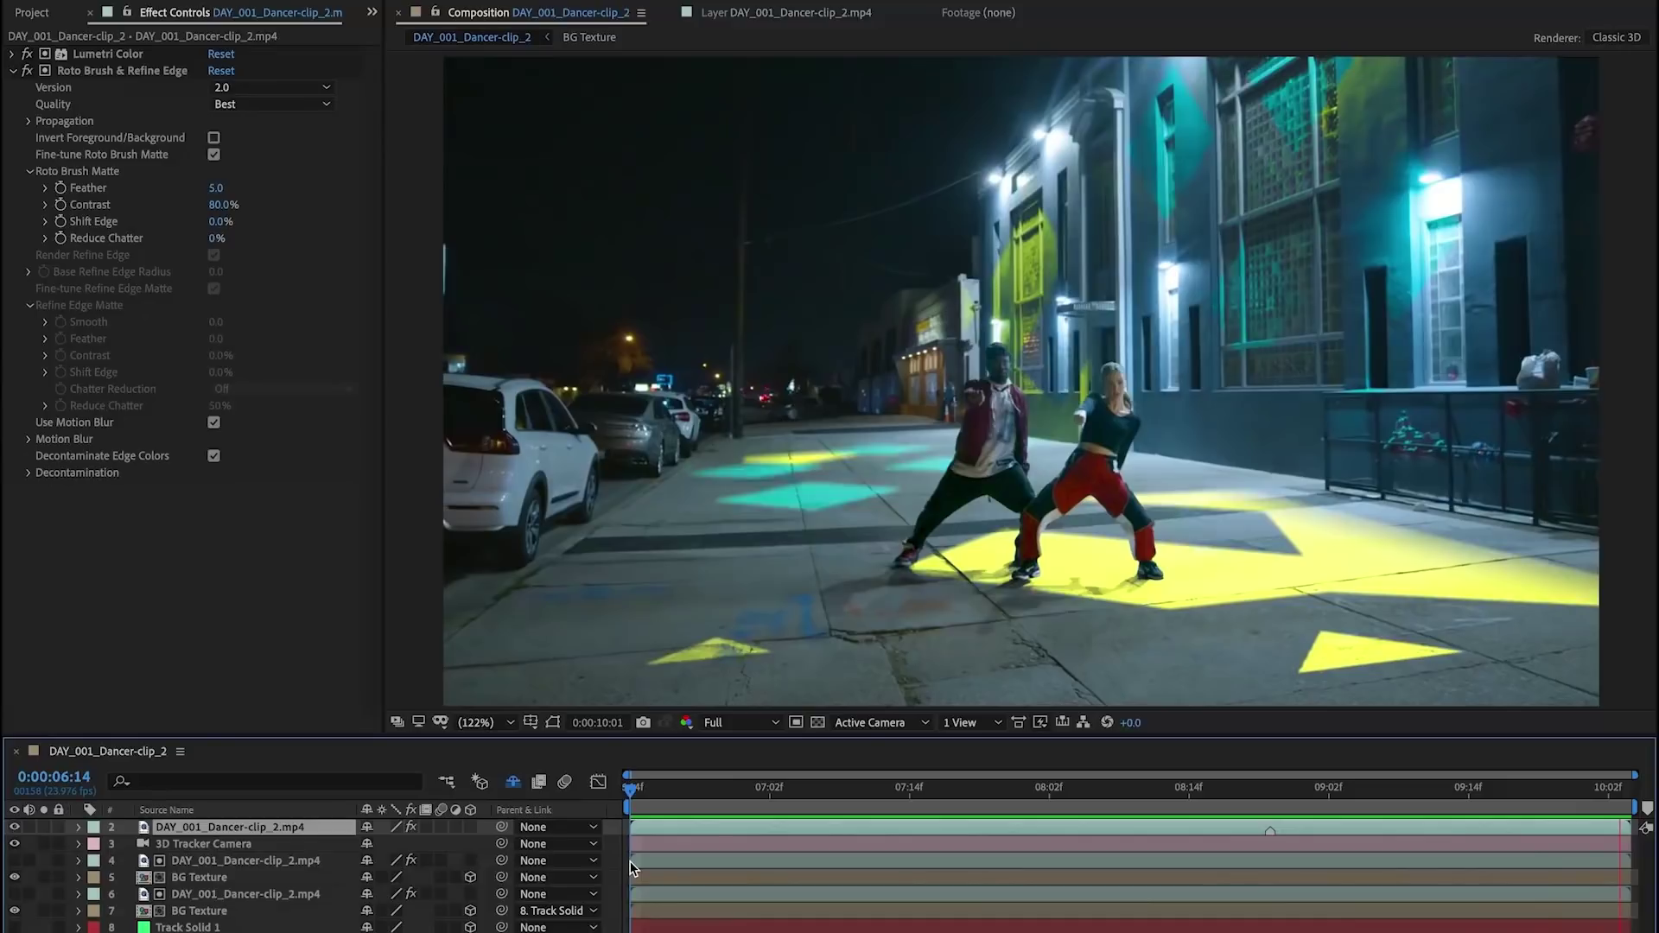
# Replace the Premiere RUNNER clip with an After Effects composition and roto the runner's shoulder and arm
pyautogui.rightClick(872, 859)
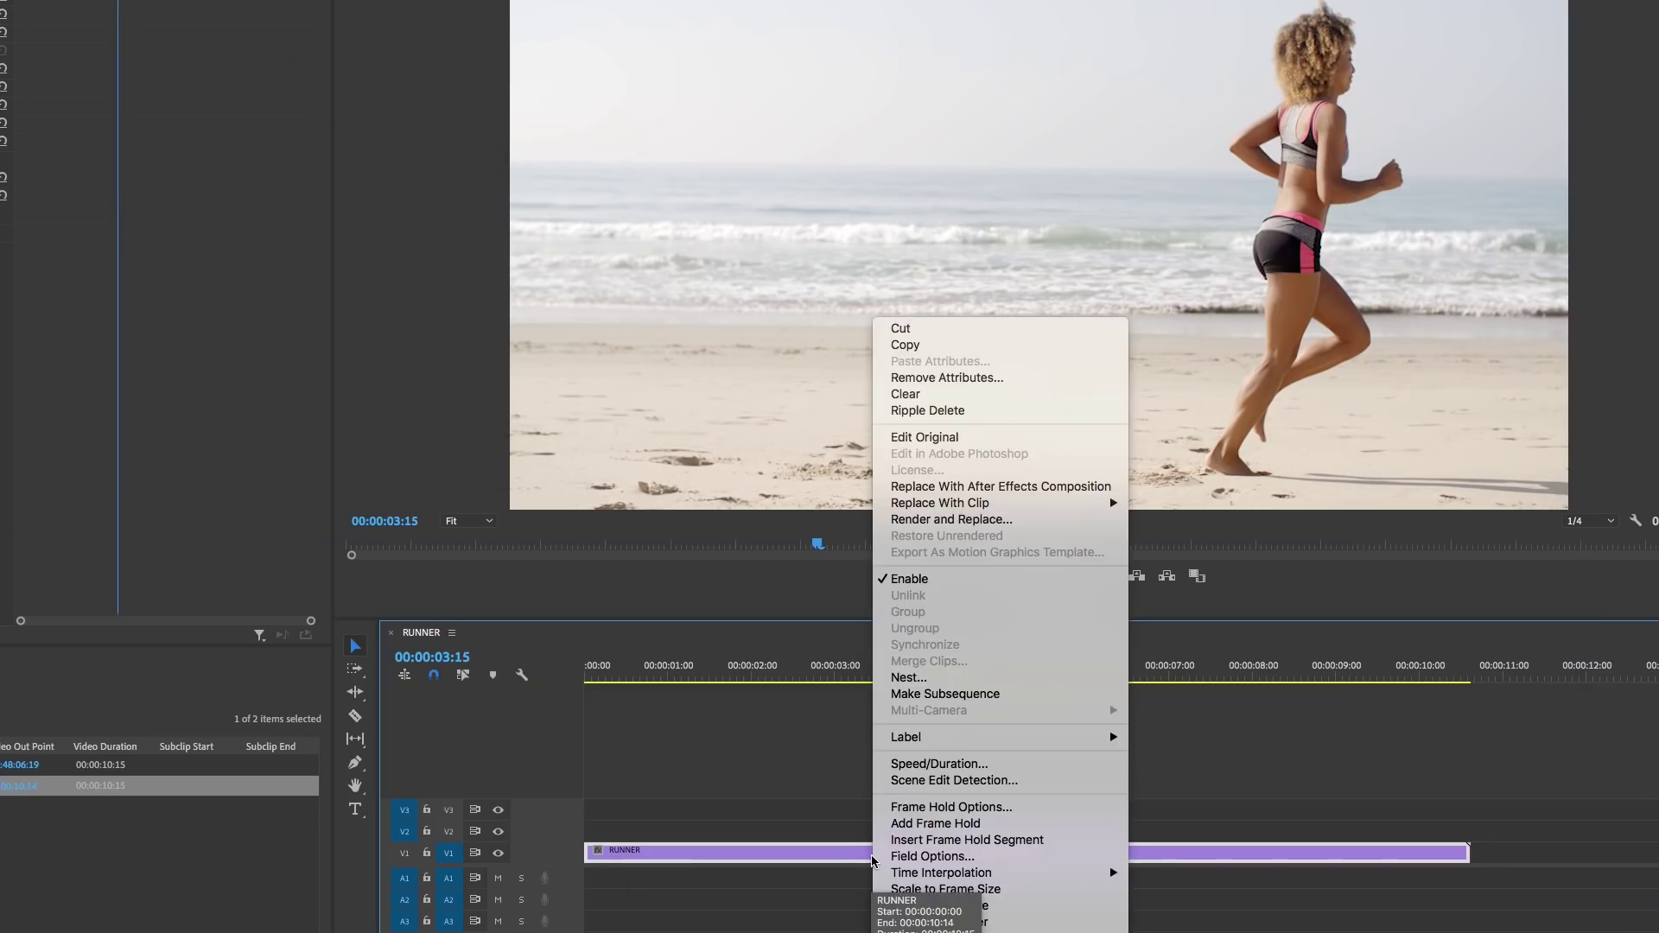
pyautogui.click(1118, 487)
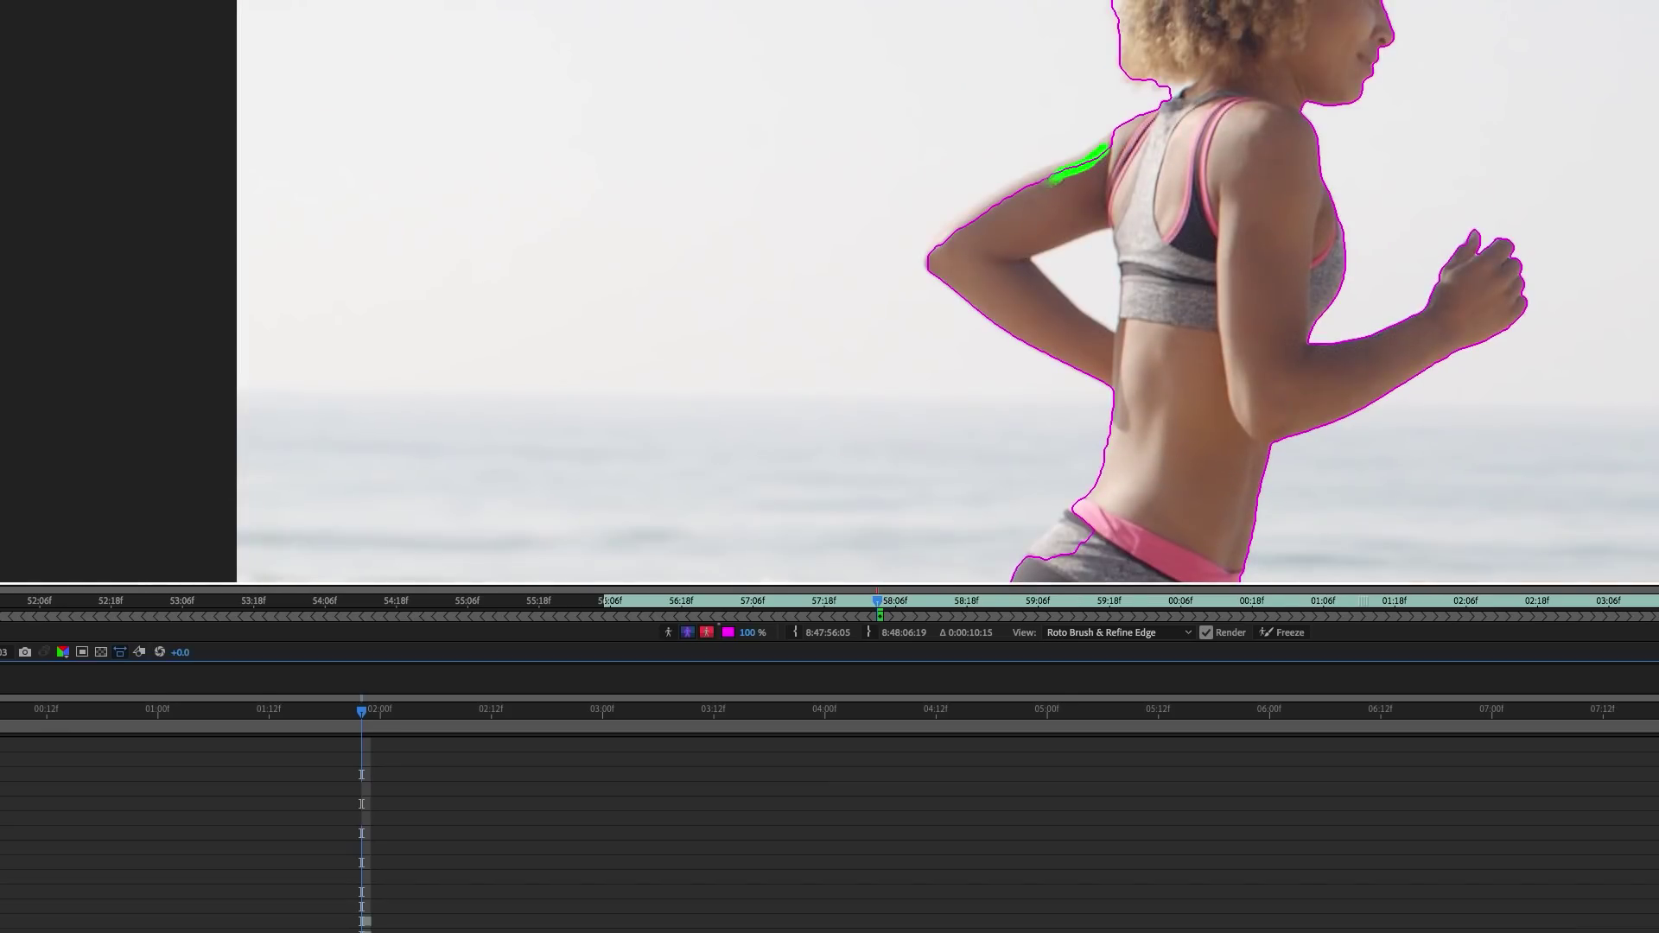
pyautogui.moveTo(1103, 153); pyautogui.dragTo(1106, 149)
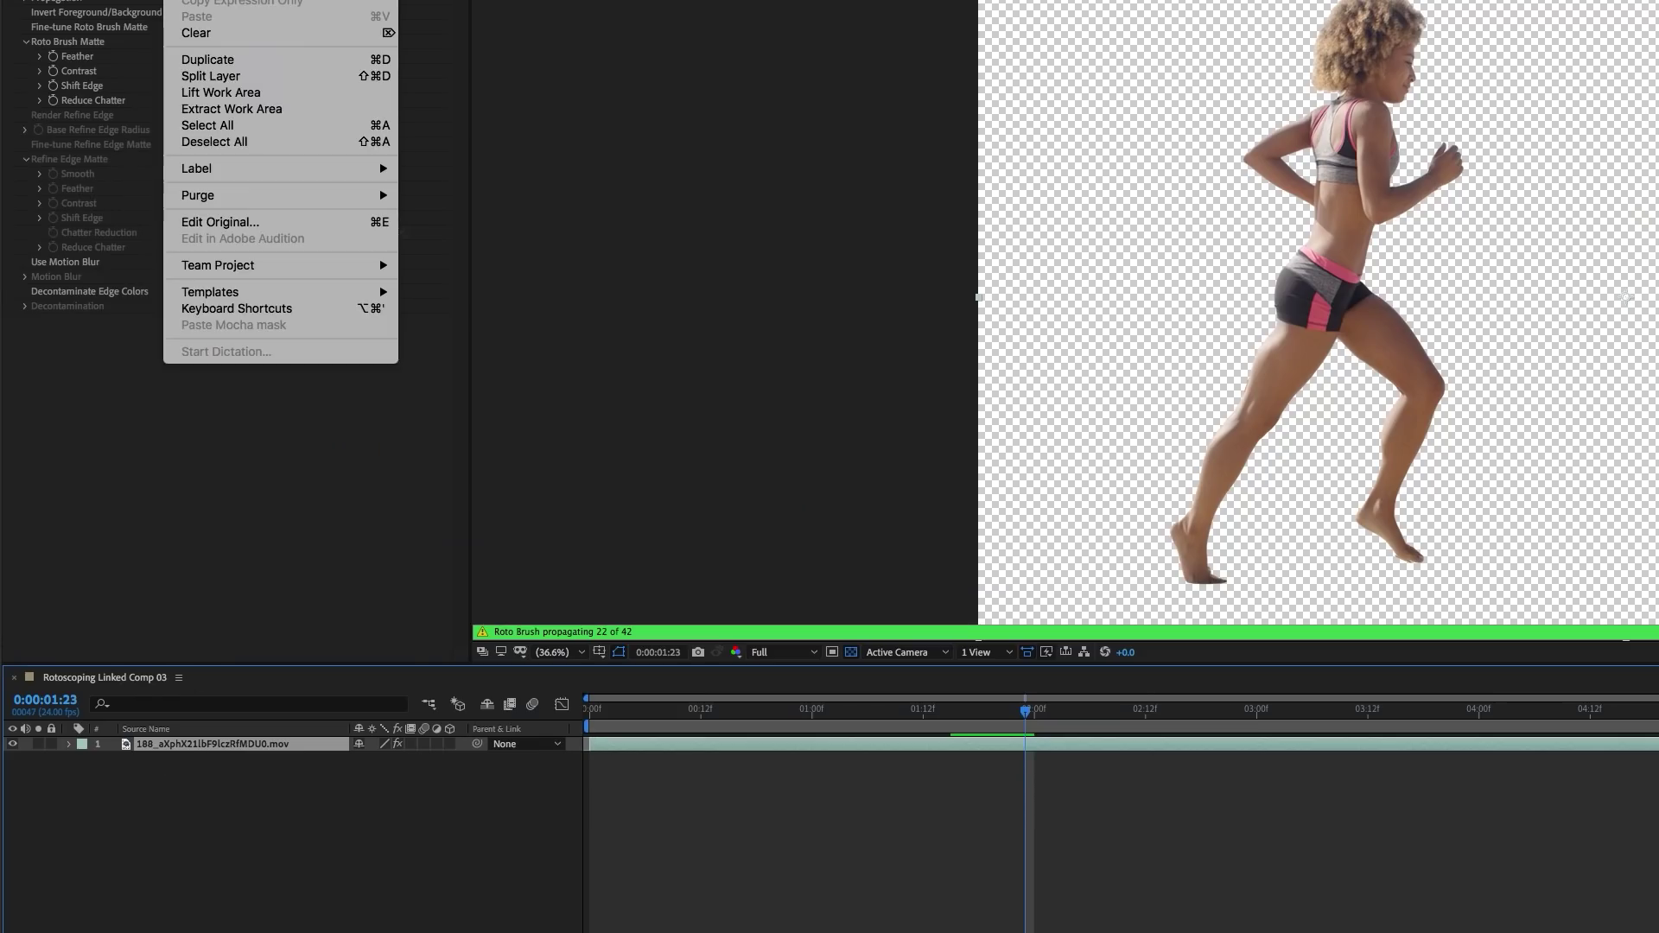
# Duplicate the runner layer and delete Roto Brush & Refine Edge from the lower copy
pyautogui.click(229, 60)
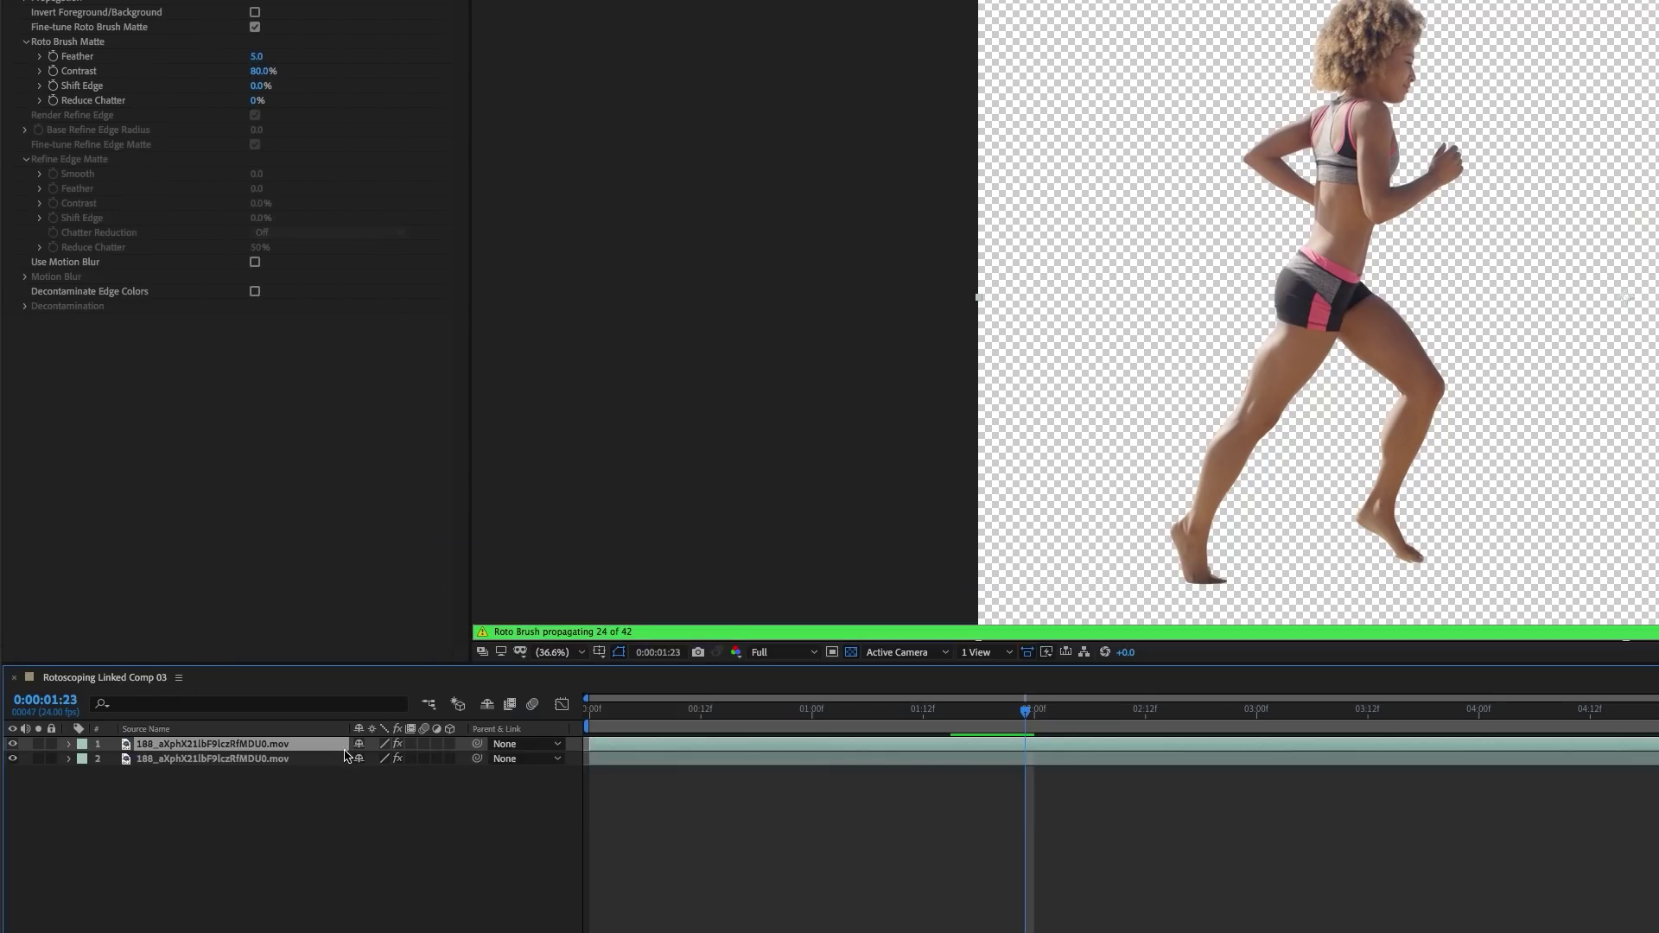
pyautogui.click(240, 760)
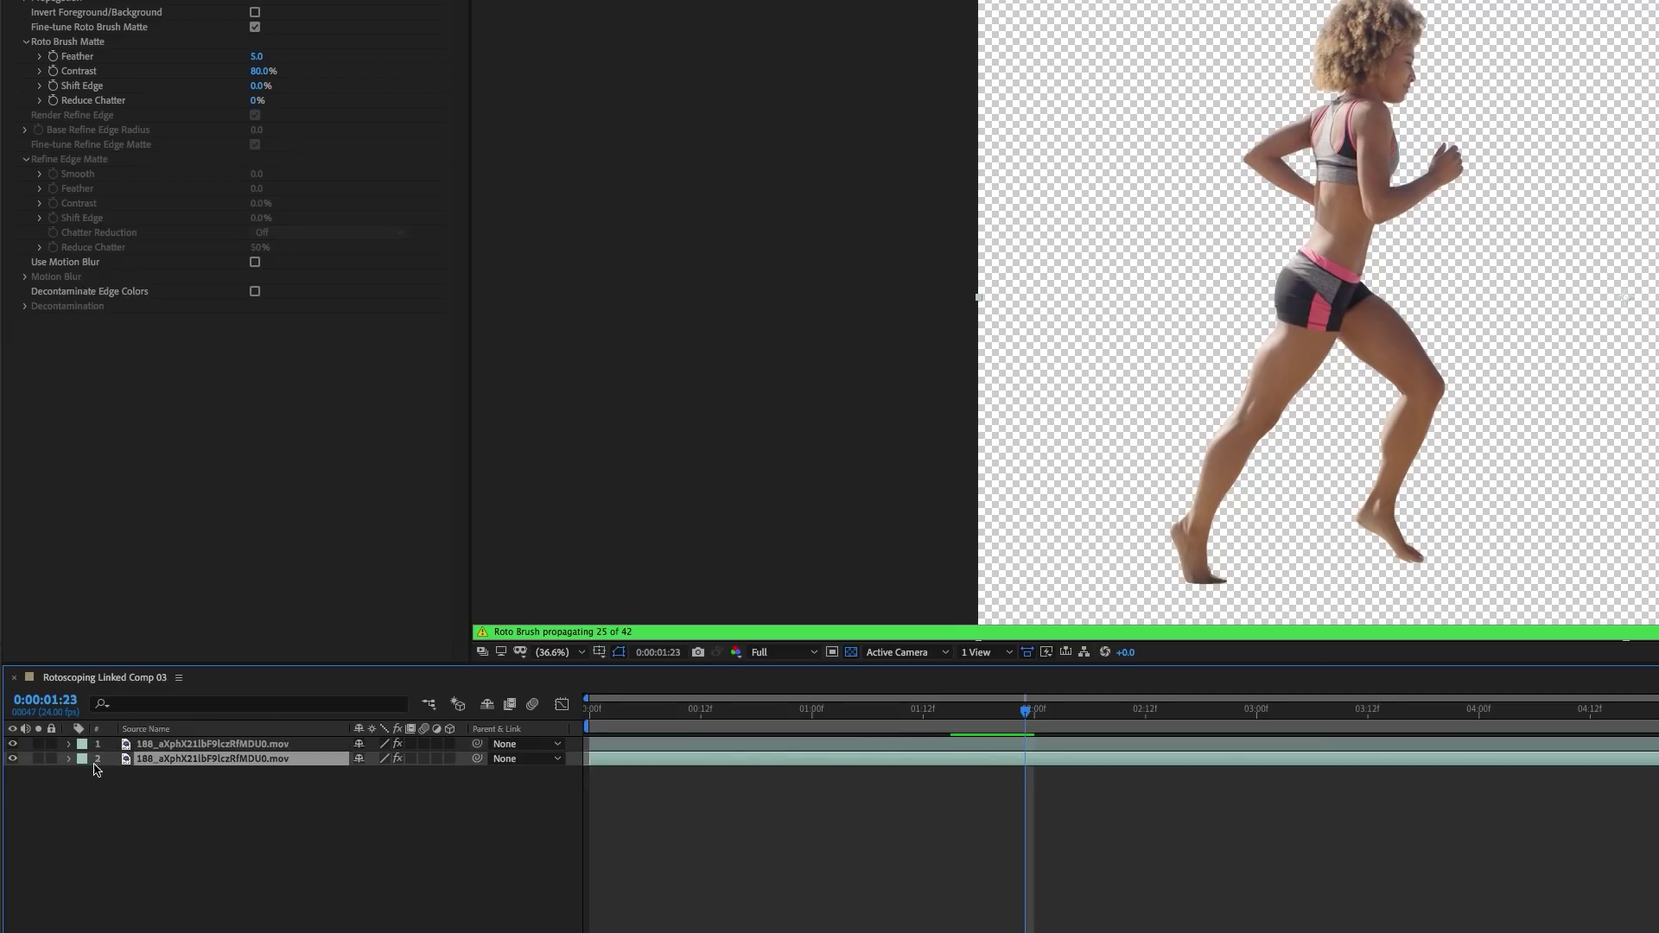
pyautogui.click(69, 759)
pyautogui.scroll(-1, 71, 768)
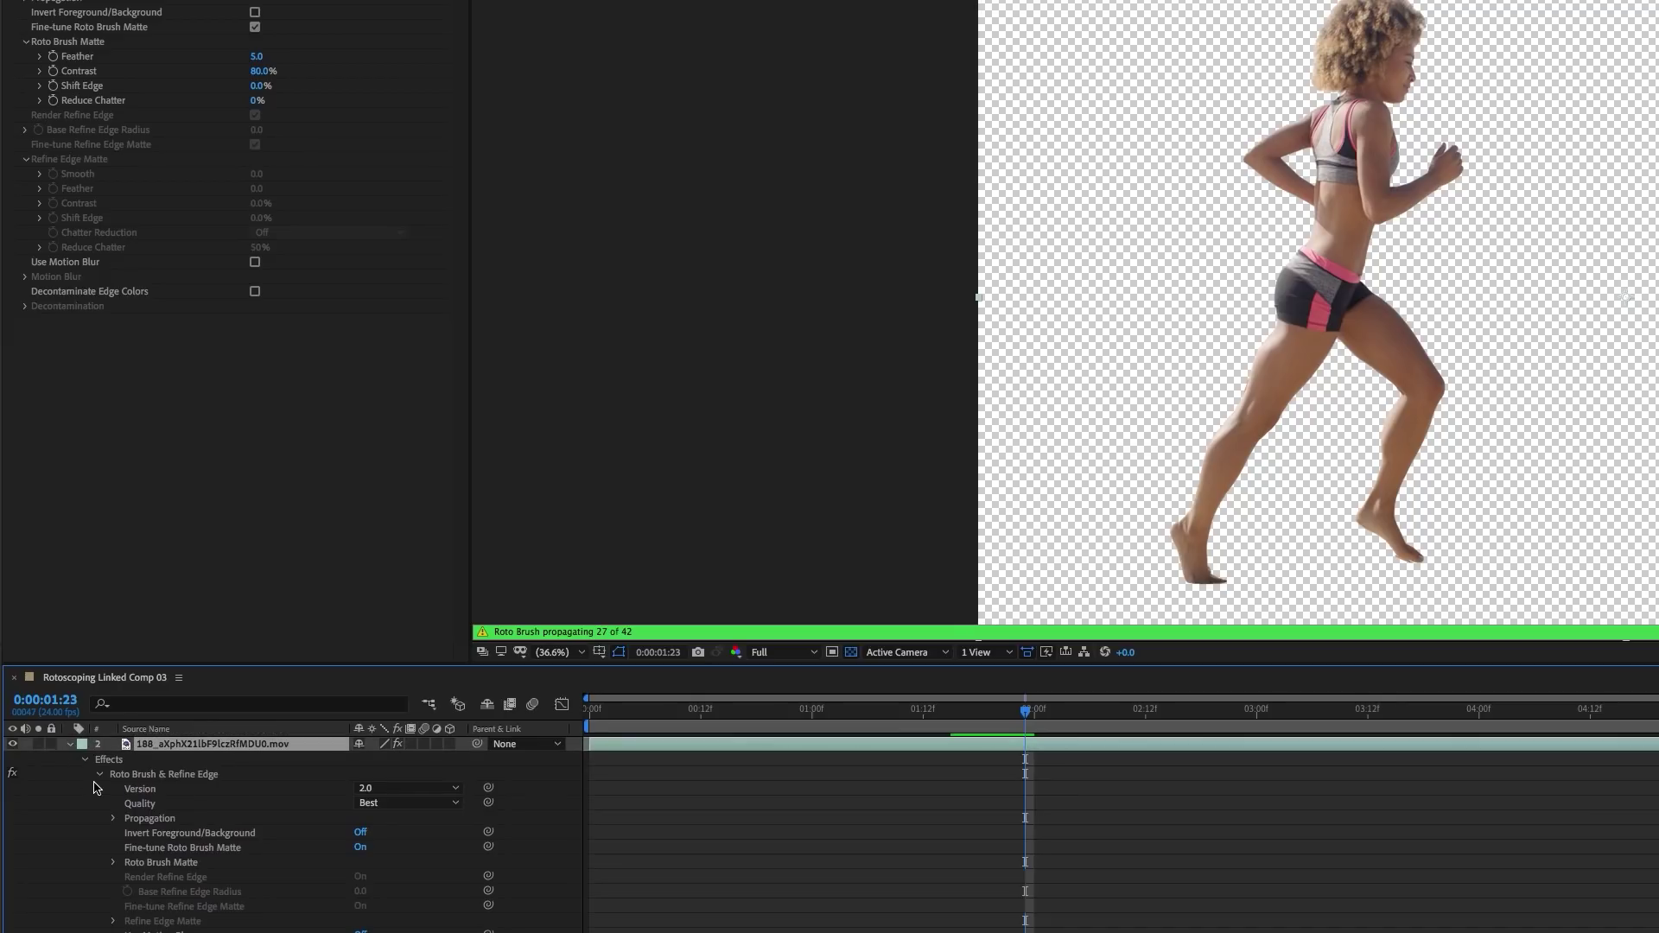
pyautogui.click(120, 775)
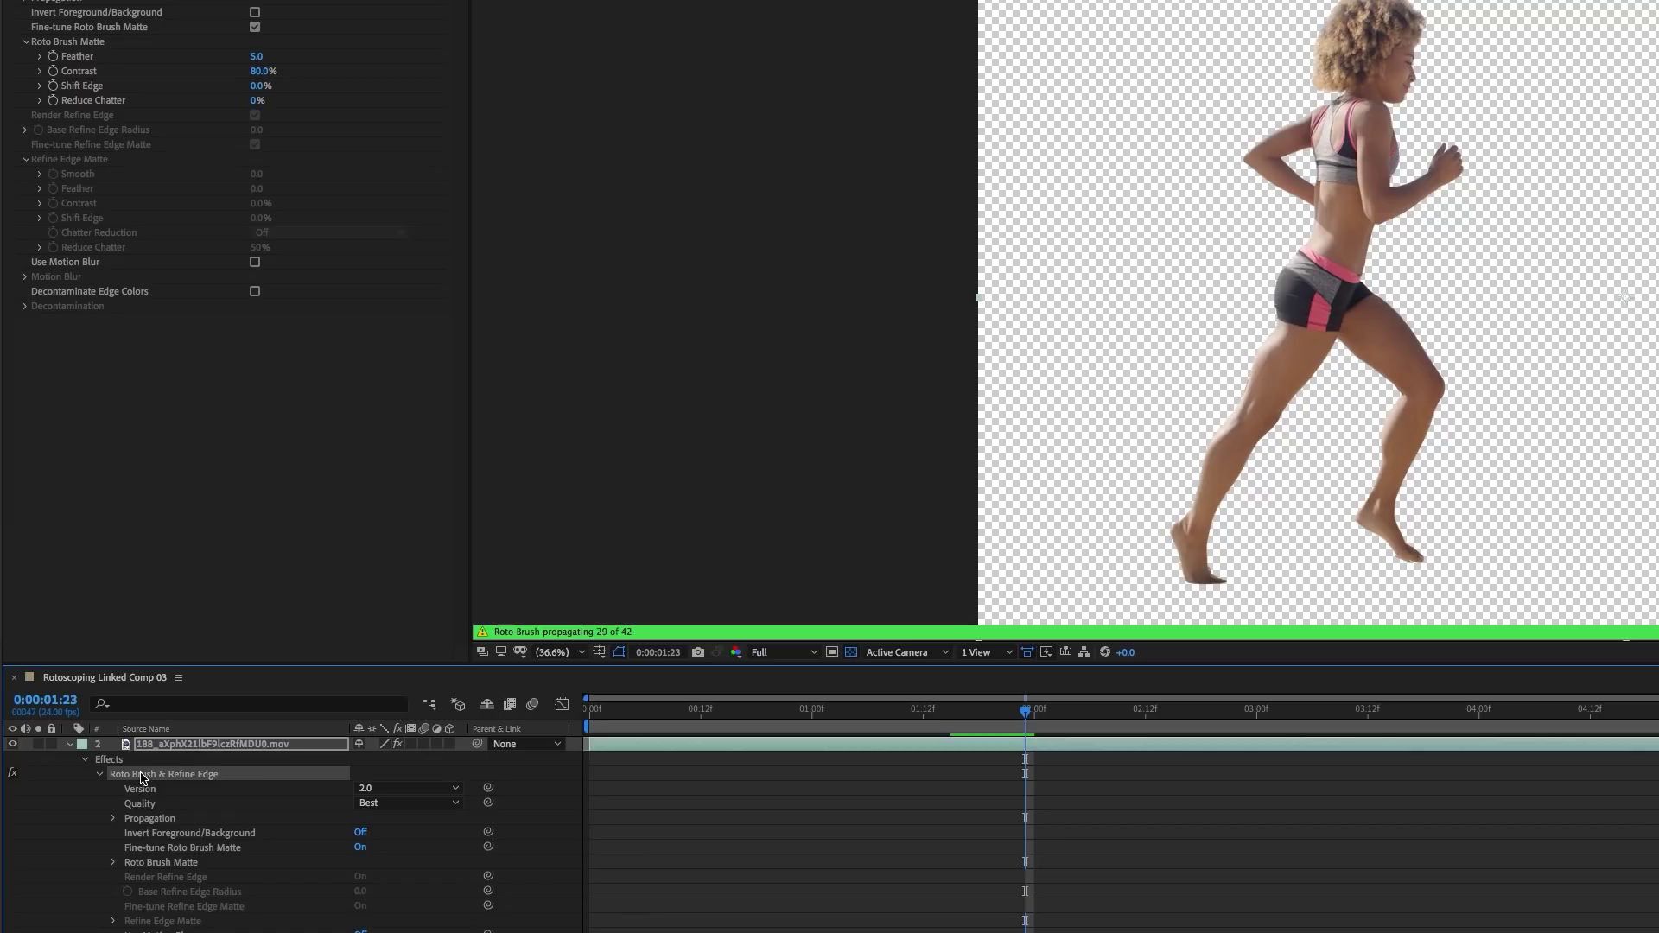
pyautogui.press('Delete')
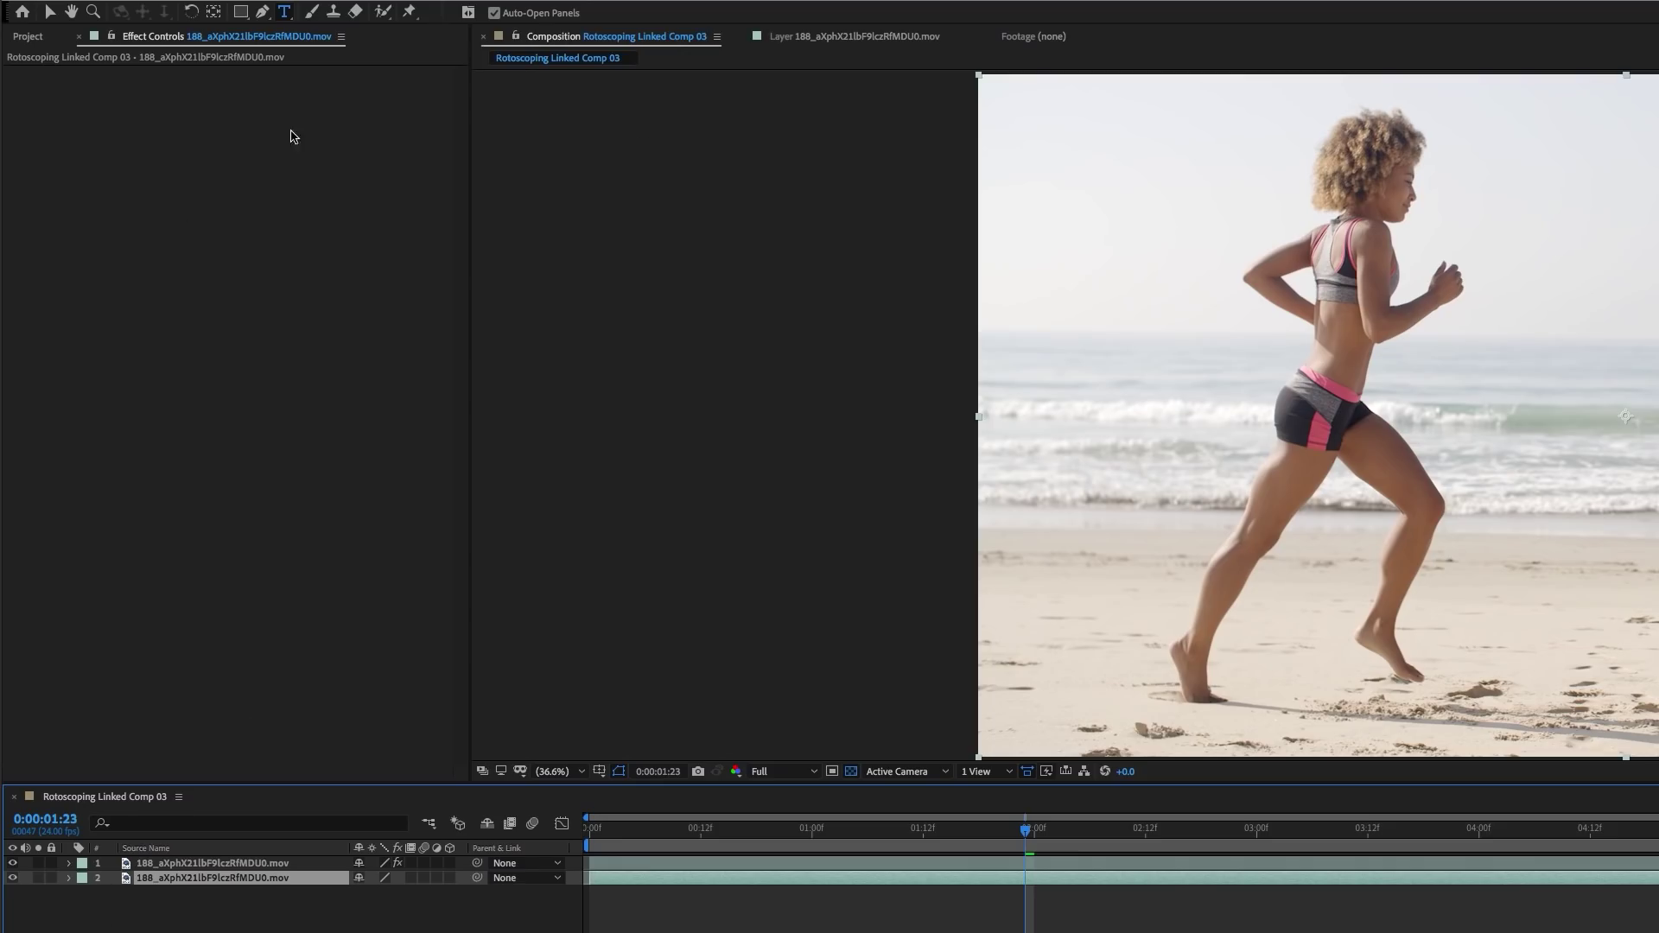
# Place RUNNING text behind the runner, then enable Premiere's Transparency Grid in the program monitor
pyautogui.click(1146, 449)
pyautogui.write('RUNNING')
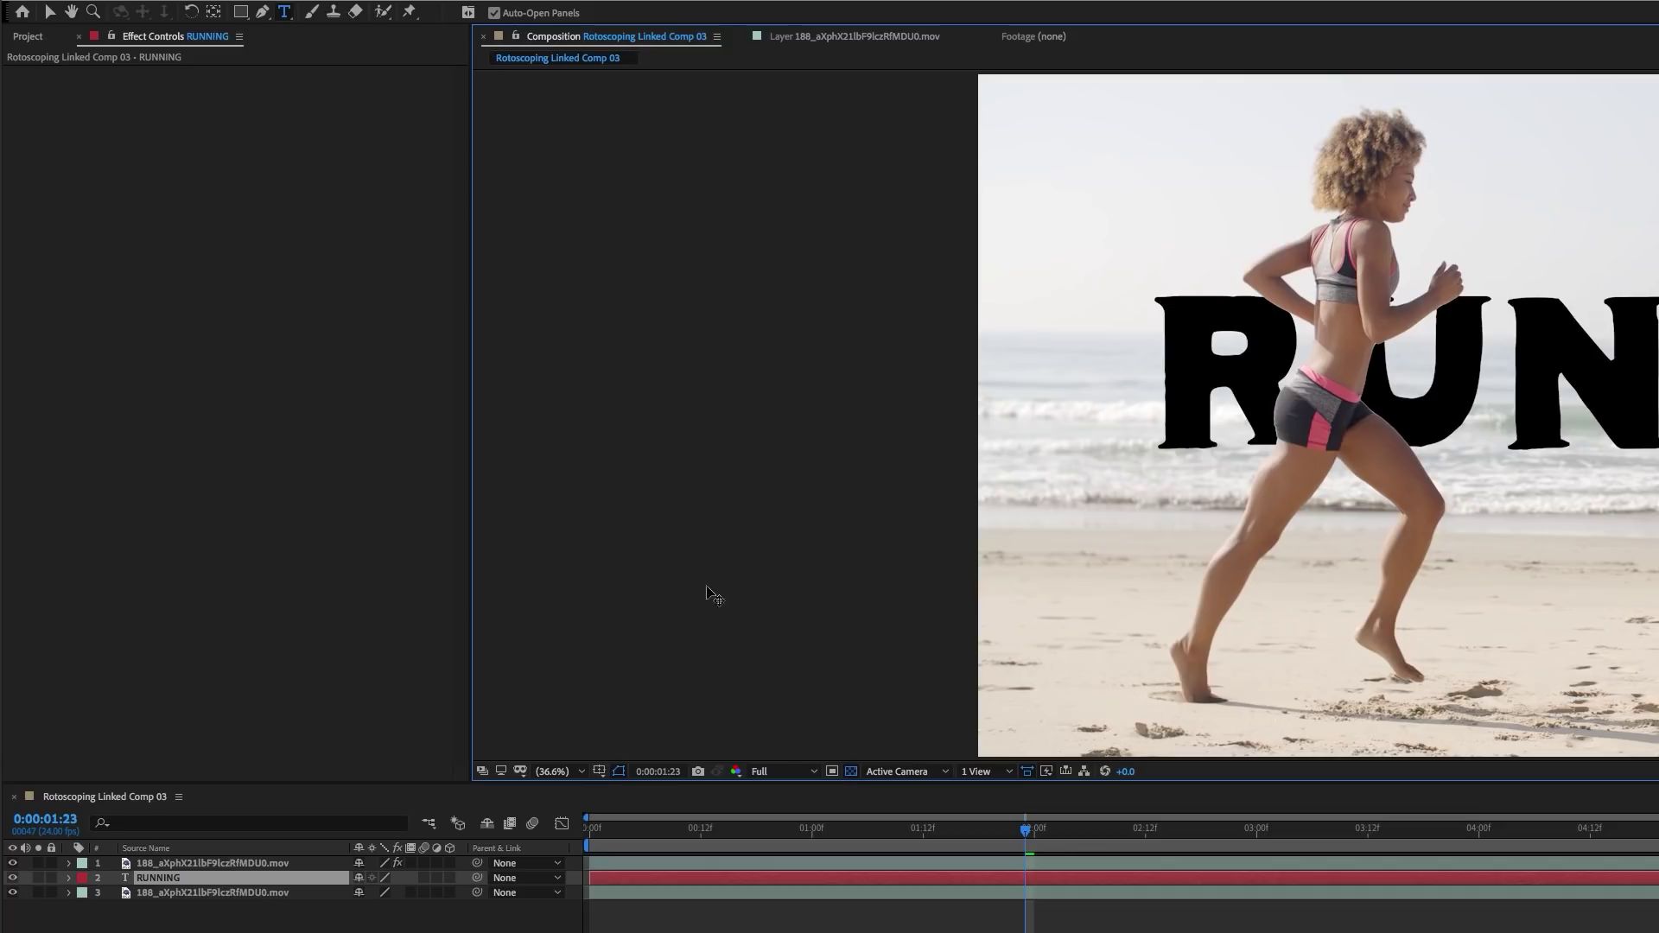
pyautogui.click(49, 13)
pyautogui.moveTo(1232, 381); pyautogui.dragTo(1136, 445)
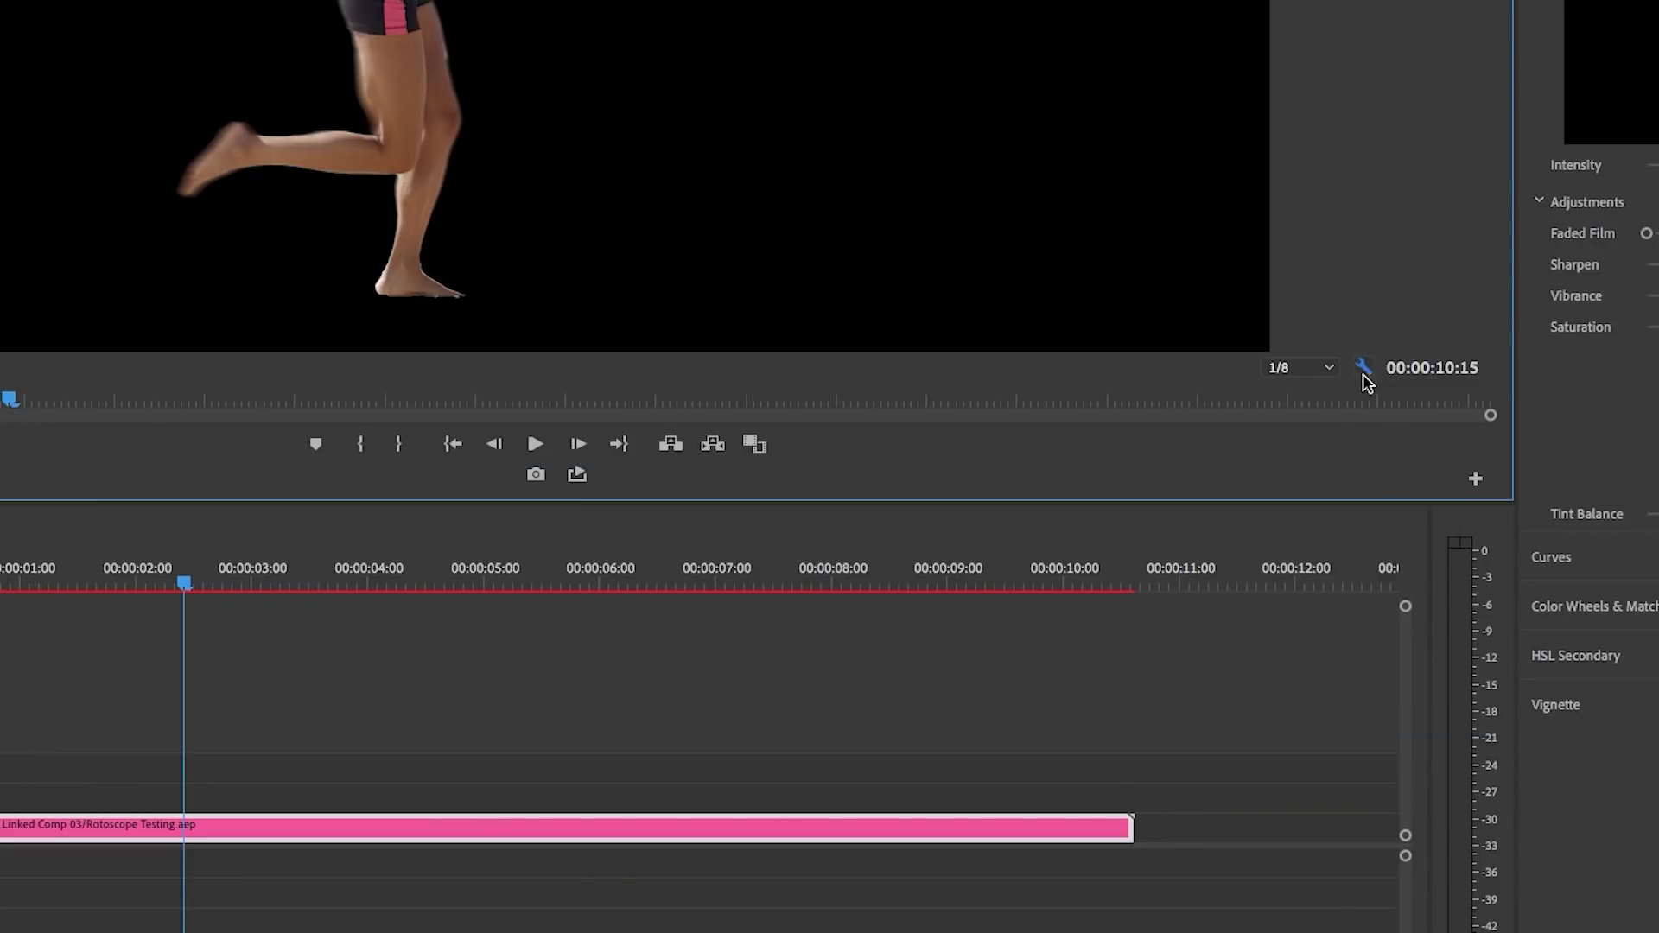
pyautogui.click(1558, 632)
pyautogui.click(1404, 800)
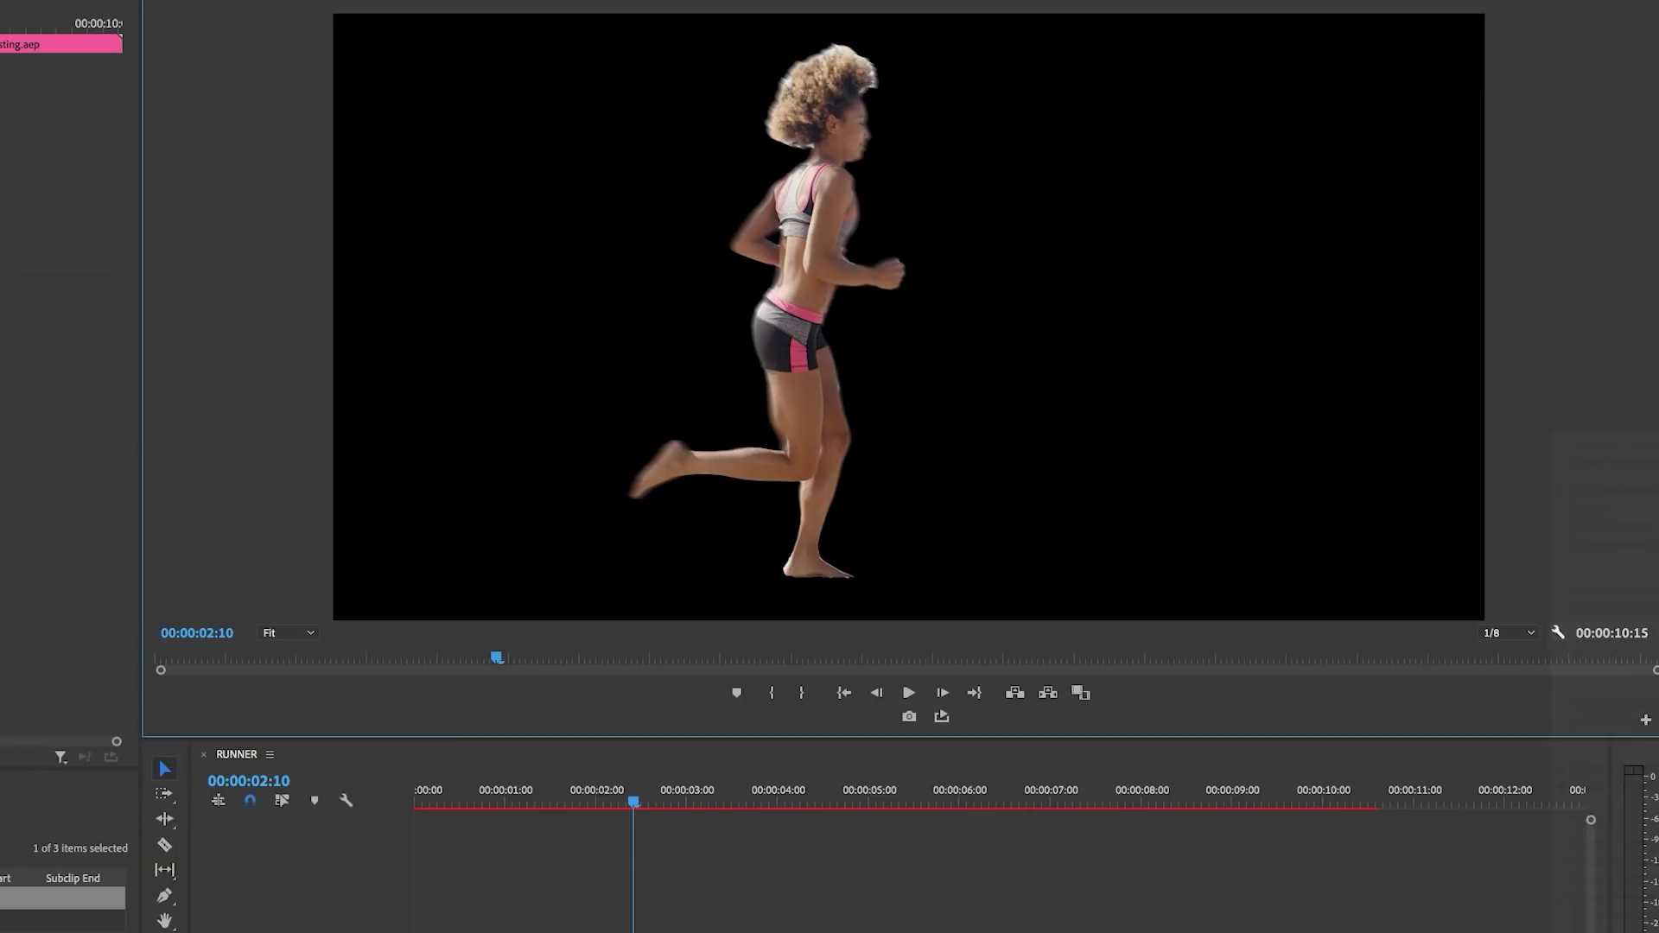